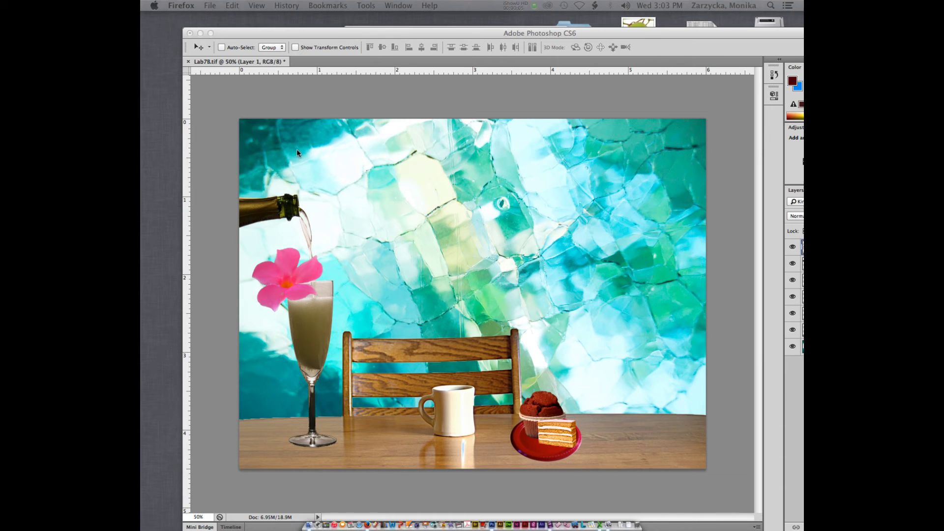
- Open strawberry.jpg from the 7B folder in Photoshop, keeping its embedded sRGB profile
left_click(384, 34)
left_click_drag(406, 42, 396, 229)
left_click_drag(597, 212, 593, 199)
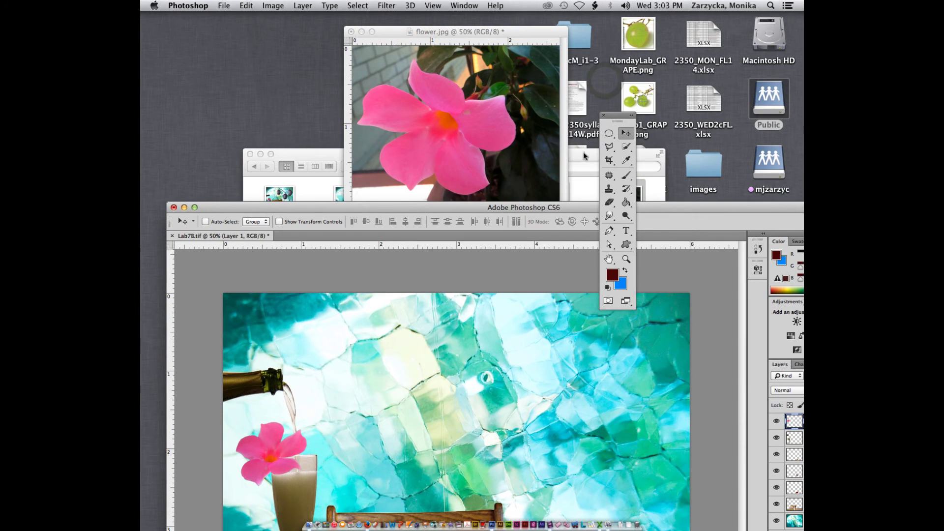
left_click(585, 154)
left_click_drag(559, 160, 585, 28)
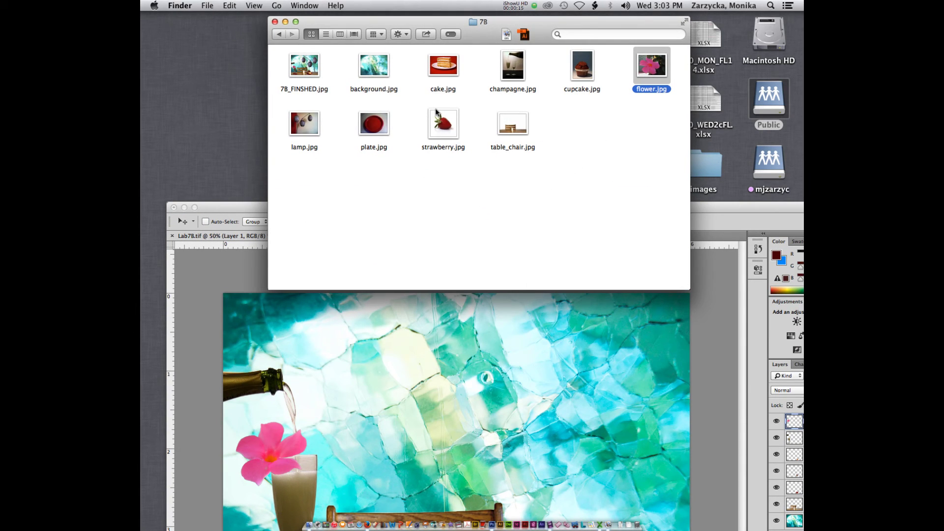
left_click_drag(446, 123, 492, 515)
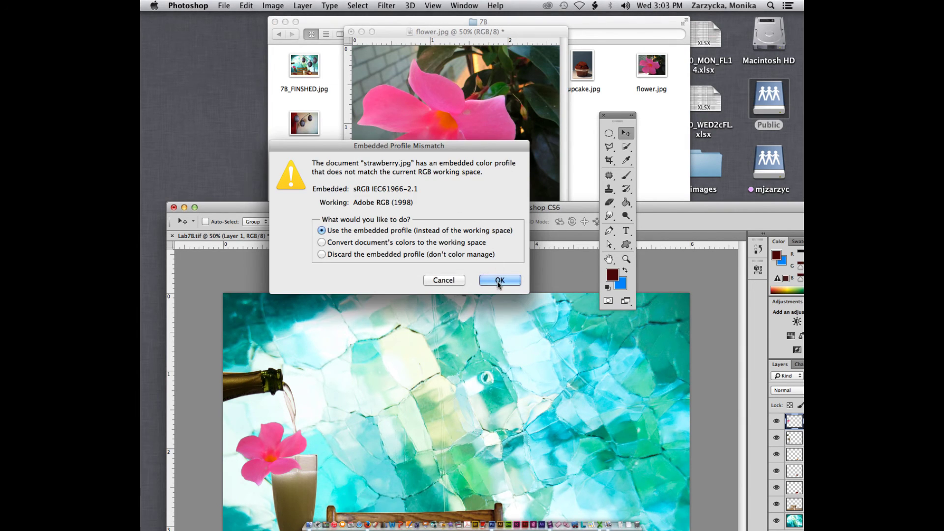
left_click(500, 280)
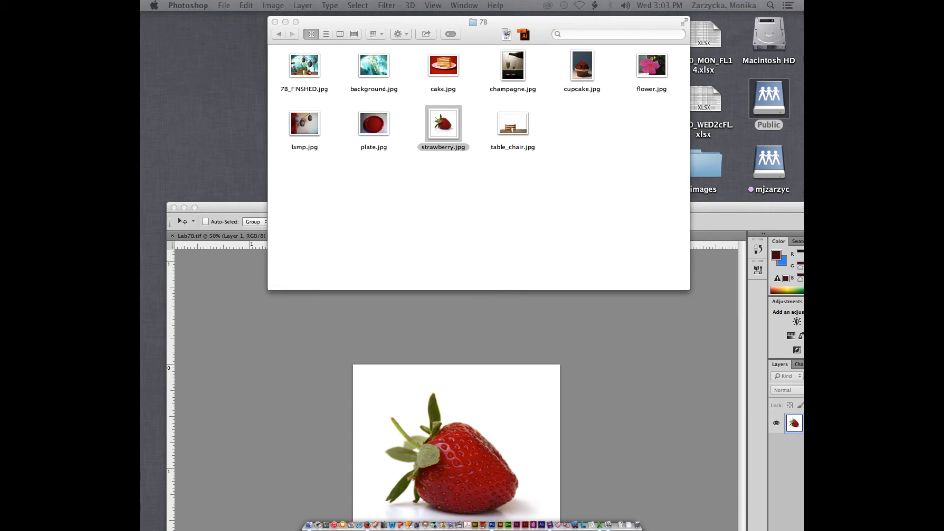
left_click(600, 309)
- Quick-select the strawberry body, zoom to 200% and shrink the brush
left_click_drag(503, 207, 489, 79)
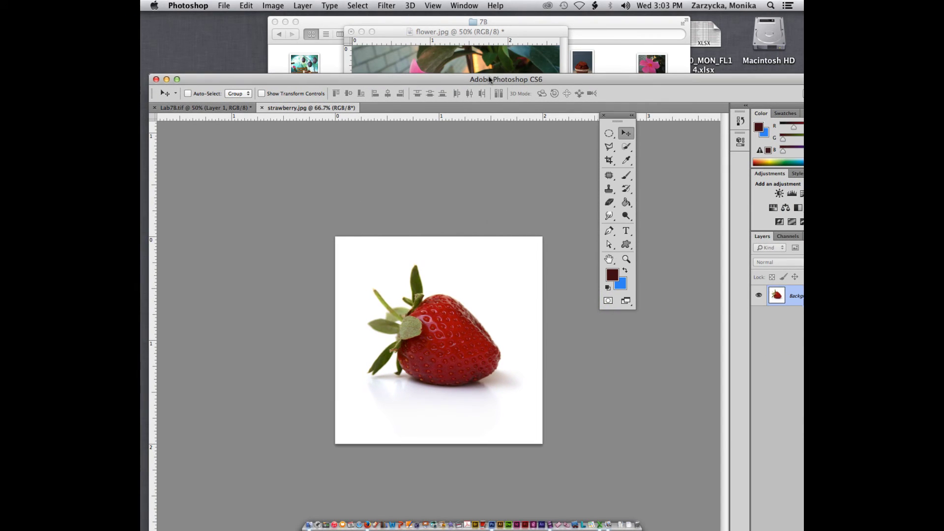
left_click(626, 147)
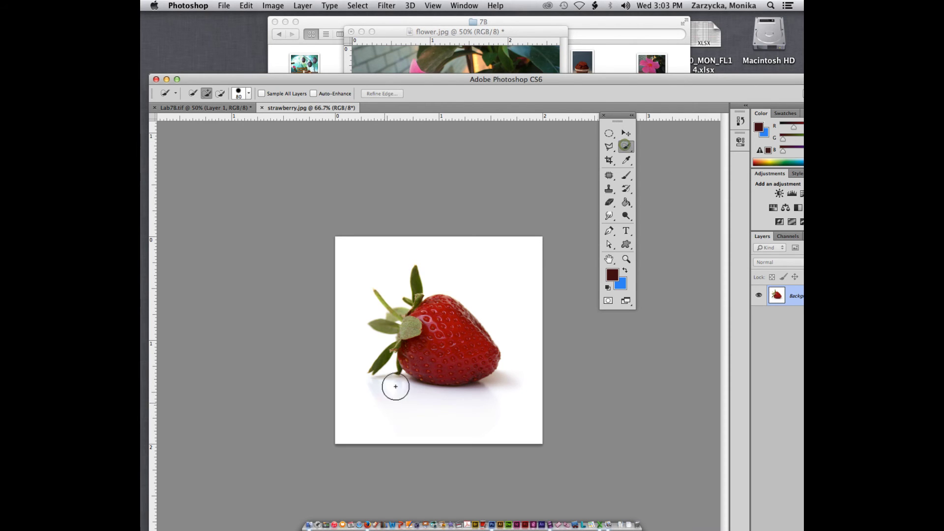
left_click(436, 343)
left_click_drag(450, 344, 446, 344)
key("super+equal")
key("super+equal")
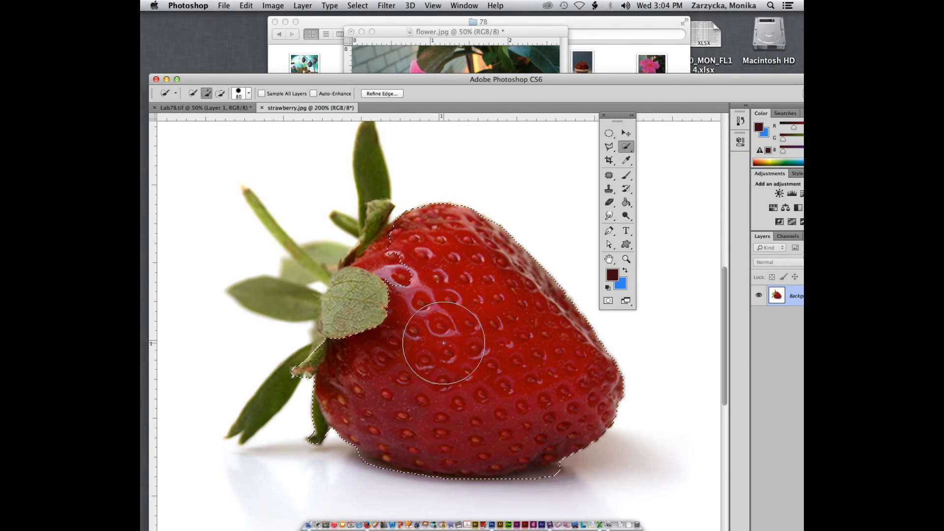
key("bracketleft")
key("bracketleft")
key("bracketleft")
key("bracketleft")
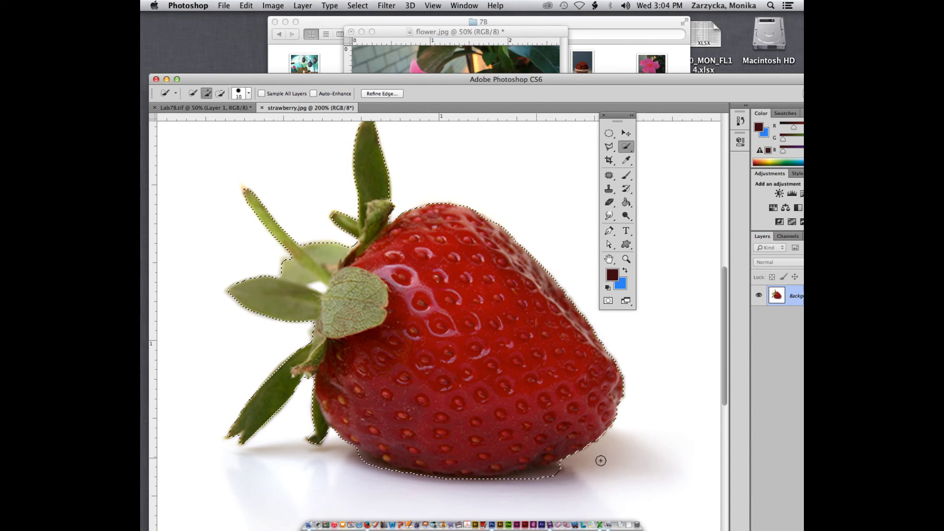
- Subtract the shadow at the lower right and along the bottom-left edge from the selection
scroll(592, 459, "down", 5)
key("alt")
left_click_drag(552, 402, 531, 416)
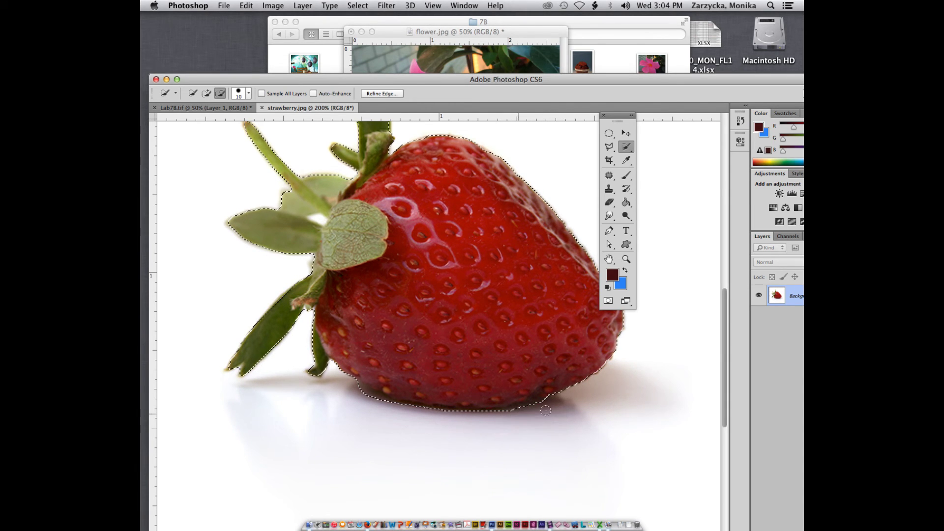
left_click(386, 403, "alt")
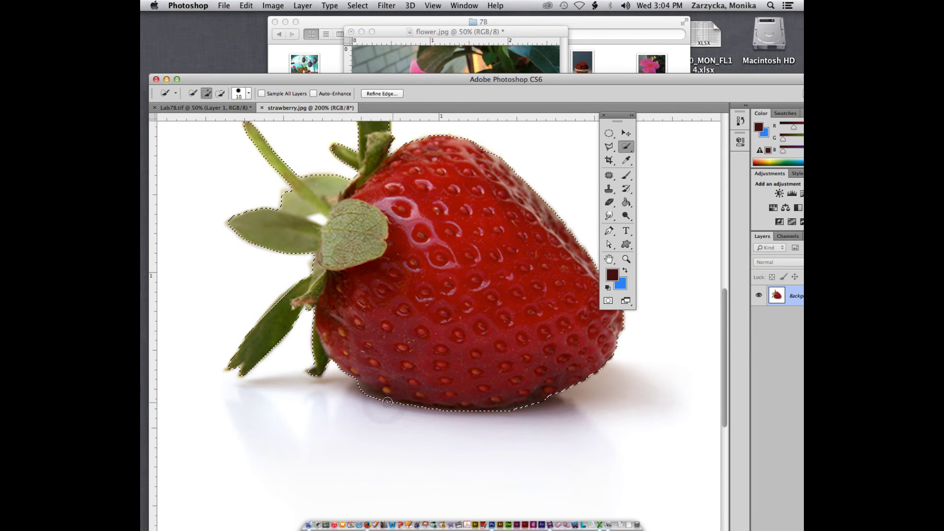
left_click(381, 407, "alt")
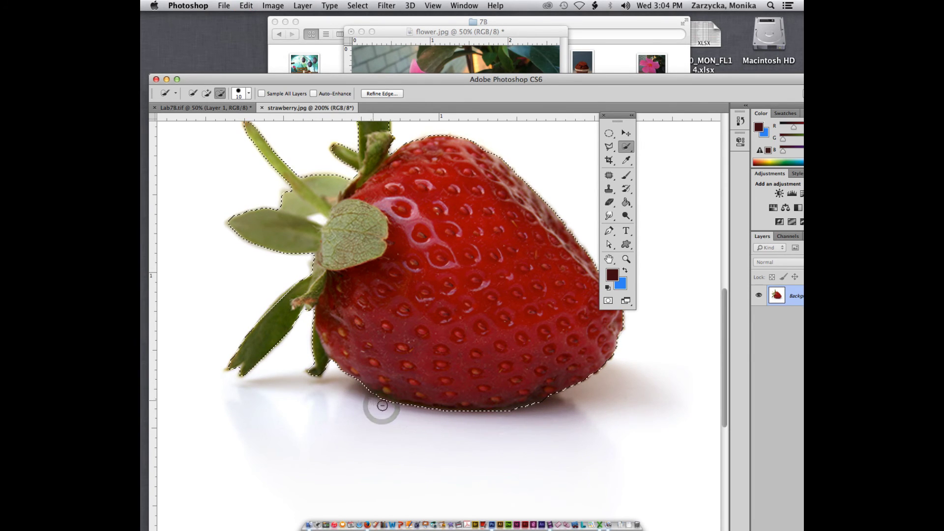
left_click(373, 401, "alt")
left_click(381, 399, "alt")
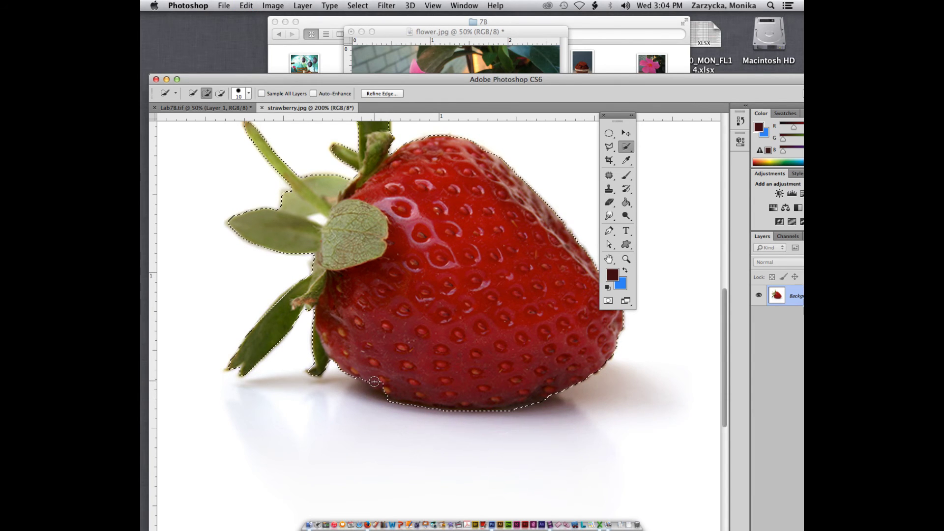
- With the Lasso, trace the bottom-left outline and cut the shadow strip below the strawberry
left_click_drag(609, 146, 634, 145)
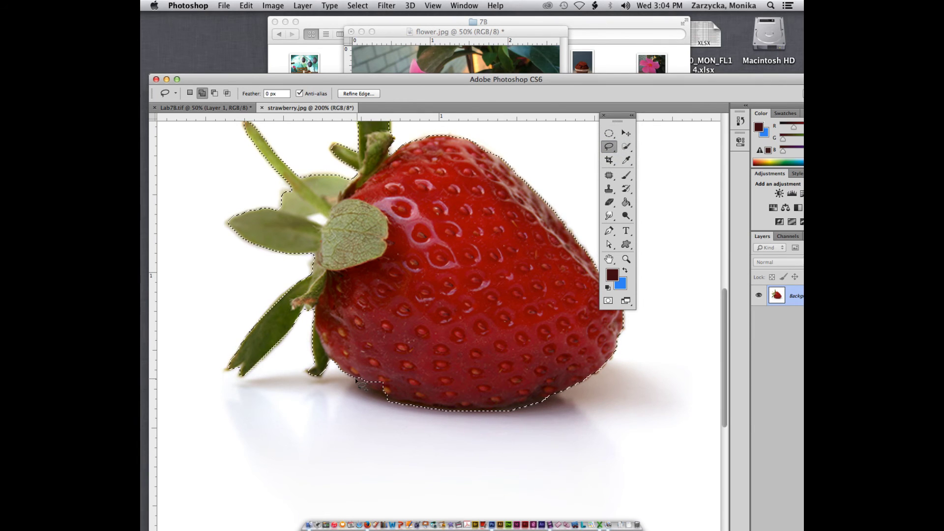
mouse_move(367, 385)
left_mouse_down()
mouse_move(385, 397)
mouse_move(432, 393)
left_mouse_up()
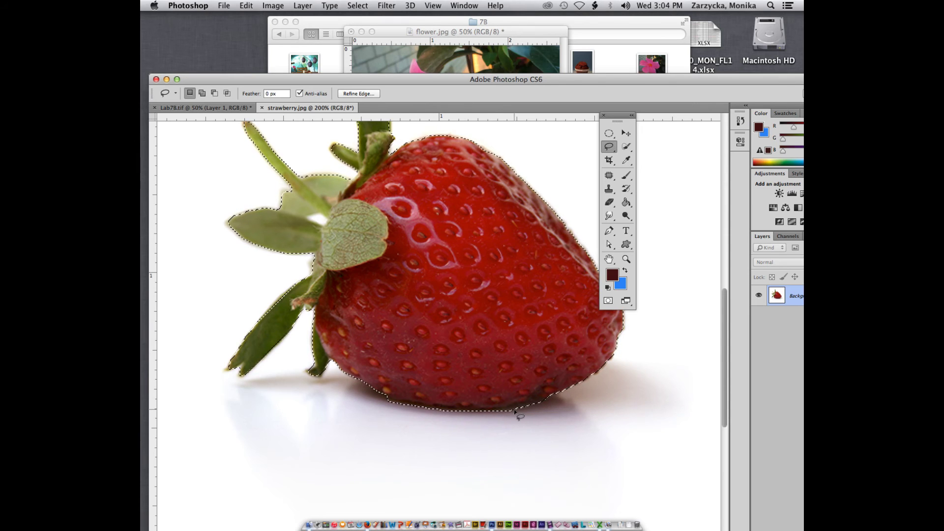
key("alt")
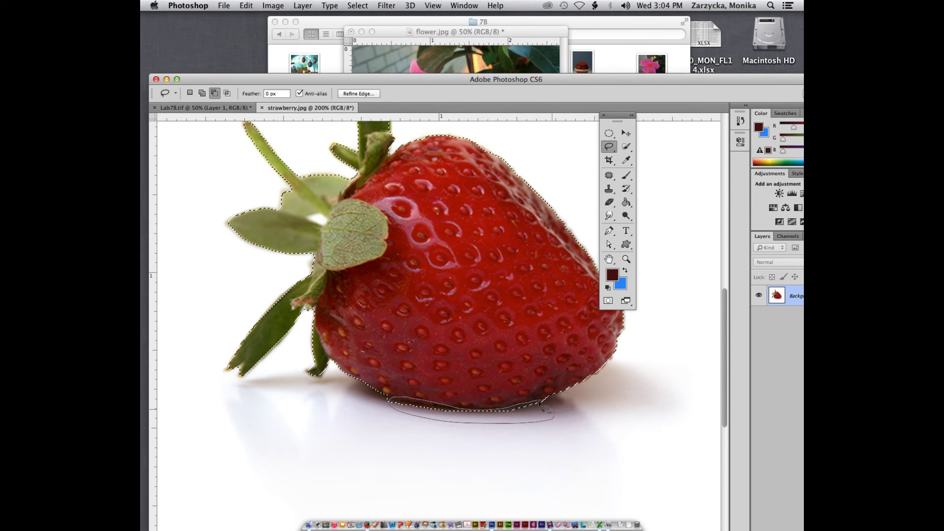
left_click_drag(541, 404, 549, 407)
key("super+c")
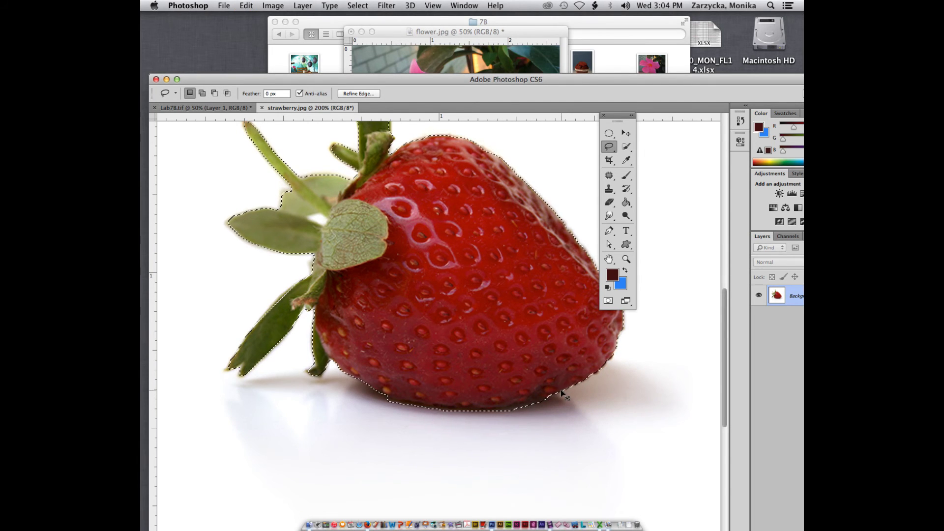
- At 300% zoom, add the lower-left edge and a top-right strip to the selection
key("super+equal")
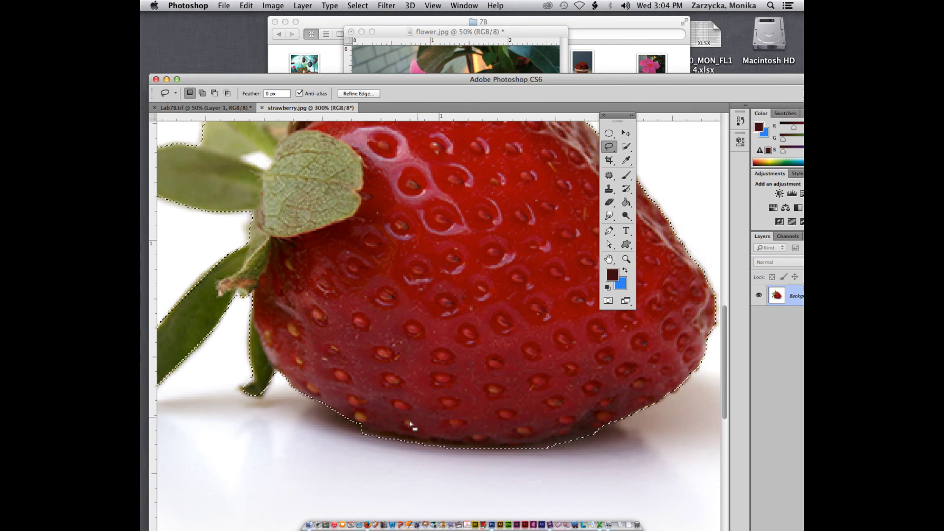
key("shift")
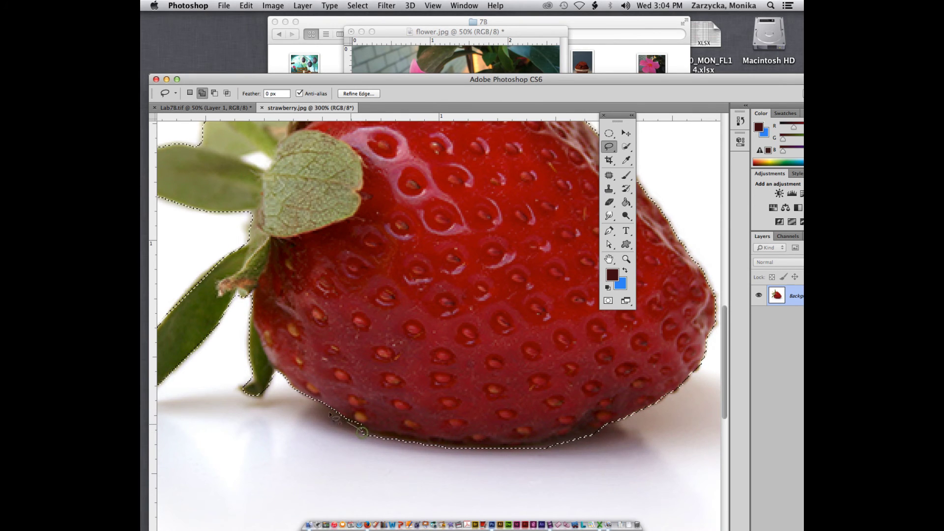
left_click_drag(362, 434, 376, 441)
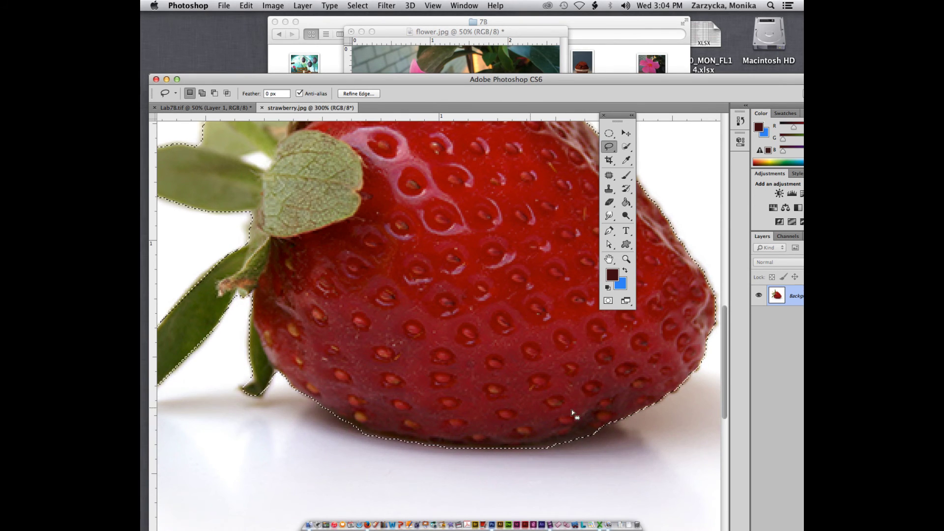
scroll(680, 349, "up", 5)
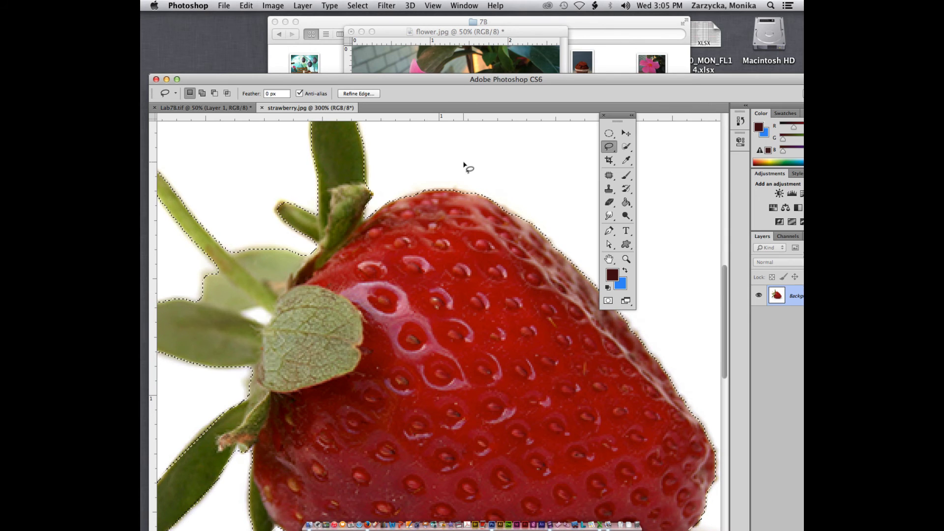
key("shift")
left_click_drag(521, 219, 492, 202)
scroll(420, 230, "down", 5)
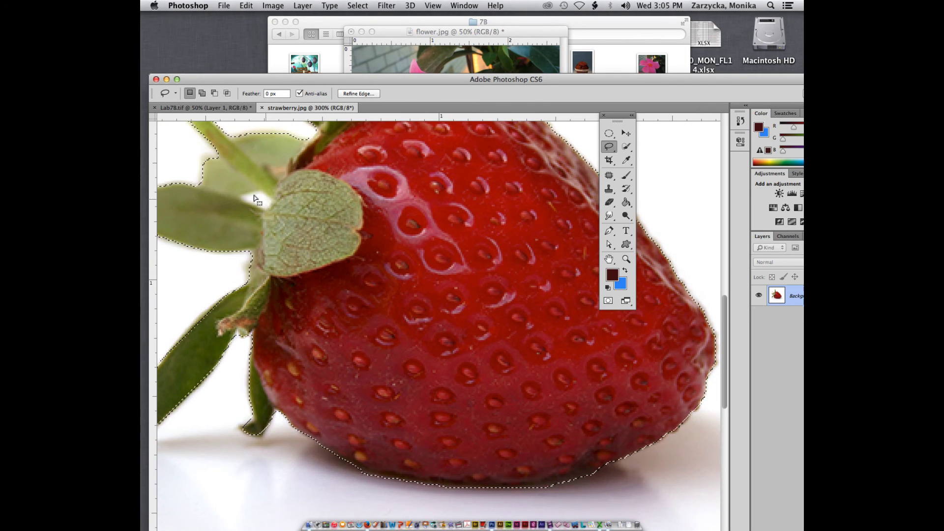
scroll(243, 234, "up", 2)
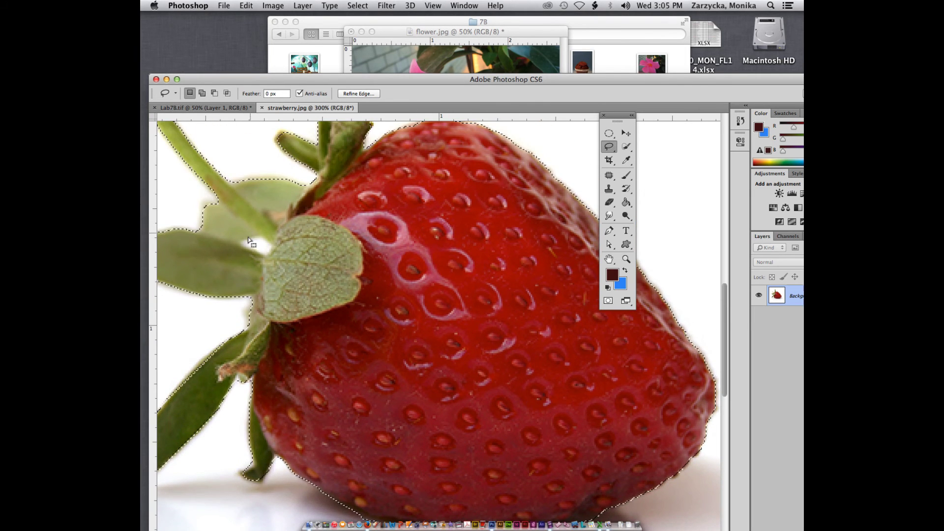
- Remove the white gap between the leaves and add the upper-left leaf area
key("alt")
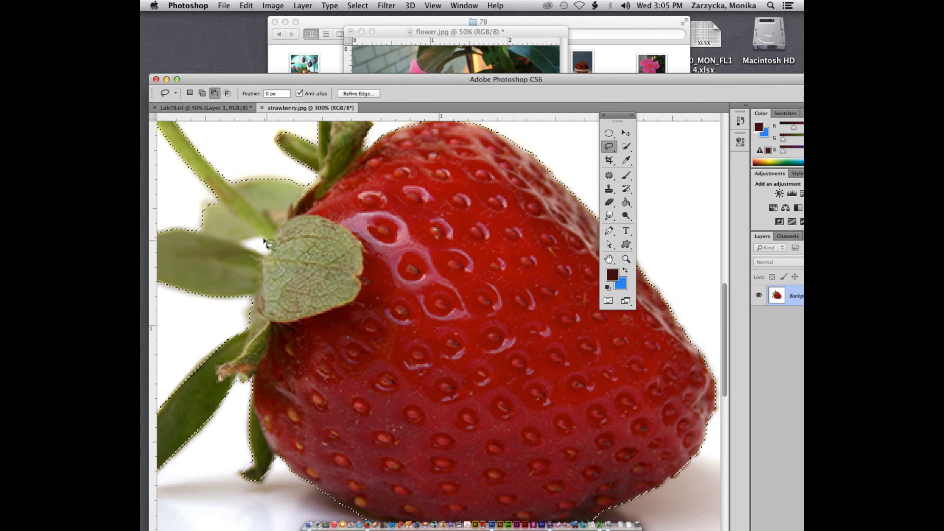
mouse_move(245, 241)
left_mouse_down()
mouse_move(269, 256)
mouse_move(268, 240)
left_mouse_up()
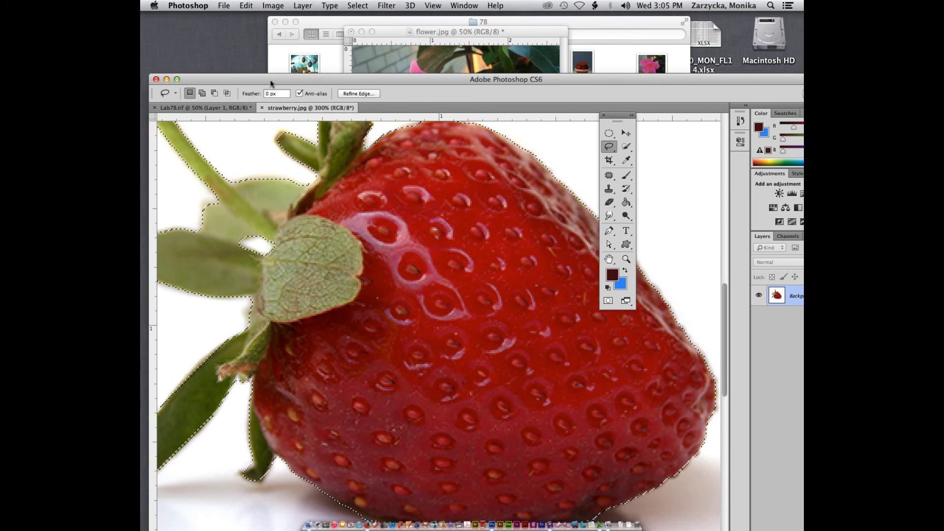
left_click_drag(275, 79, 327, 84)
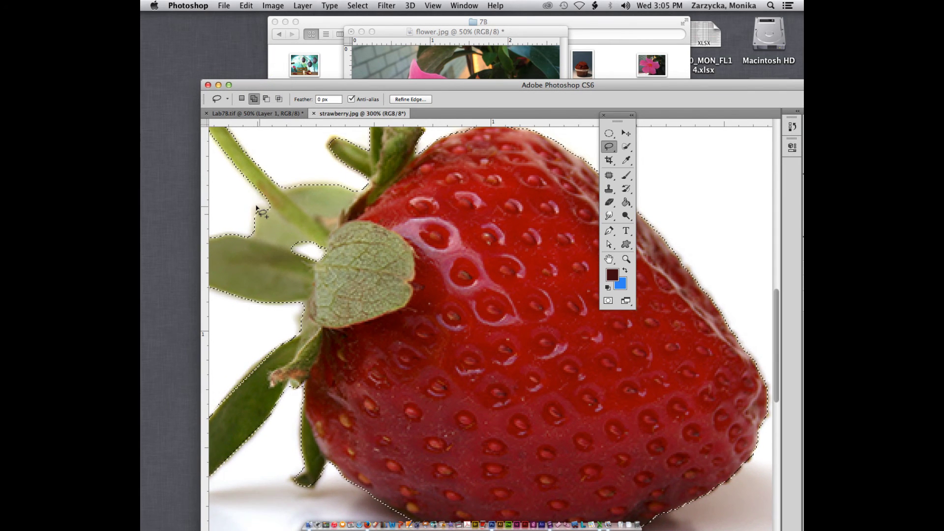
key("shift")
mouse_move(252, 218)
left_mouse_down()
mouse_move(263, 206)
mouse_move(254, 238)
left_mouse_up()
scroll(332, 202, "up", 5)
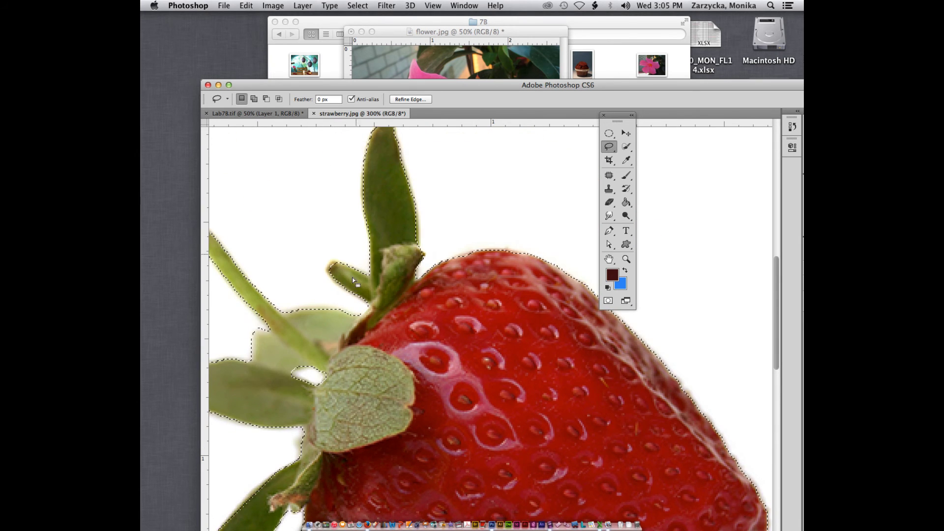
scroll(349, 281, "up", 2)
- Add the small stem and leaf edge, then zoom out to check the full selection
key("shift")
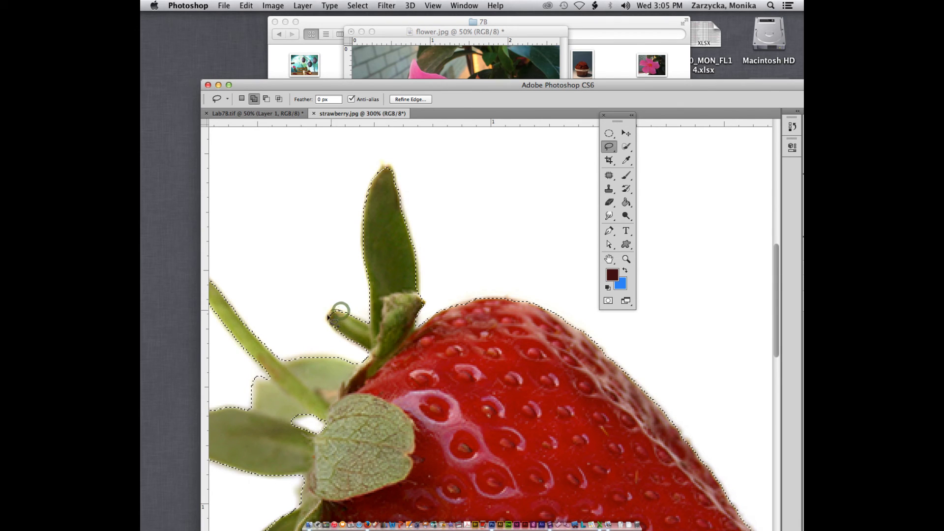
mouse_move(328, 319)
left_mouse_down()
mouse_move(345, 301)
mouse_move(367, 347)
mouse_move(330, 327)
left_mouse_up()
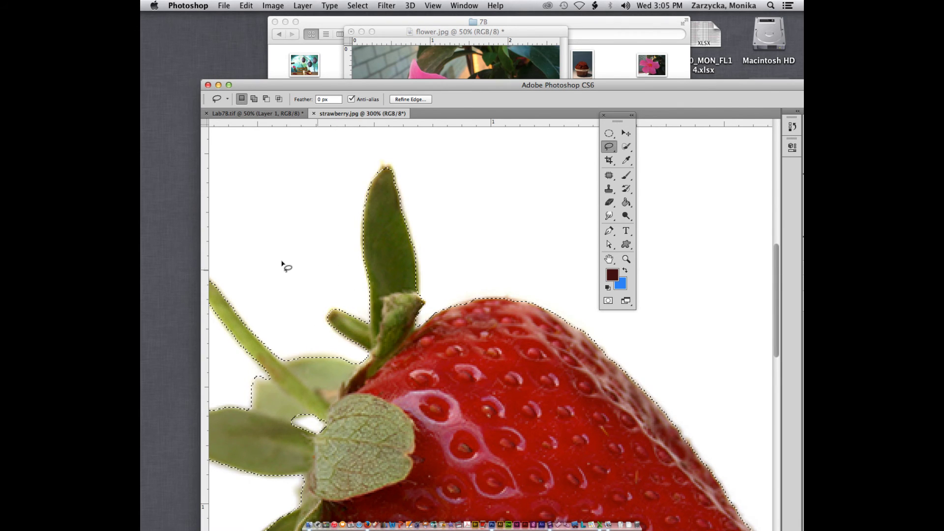
scroll(285, 259, "down", 10)
key("shift")
scroll(302, 258, "up", 5)
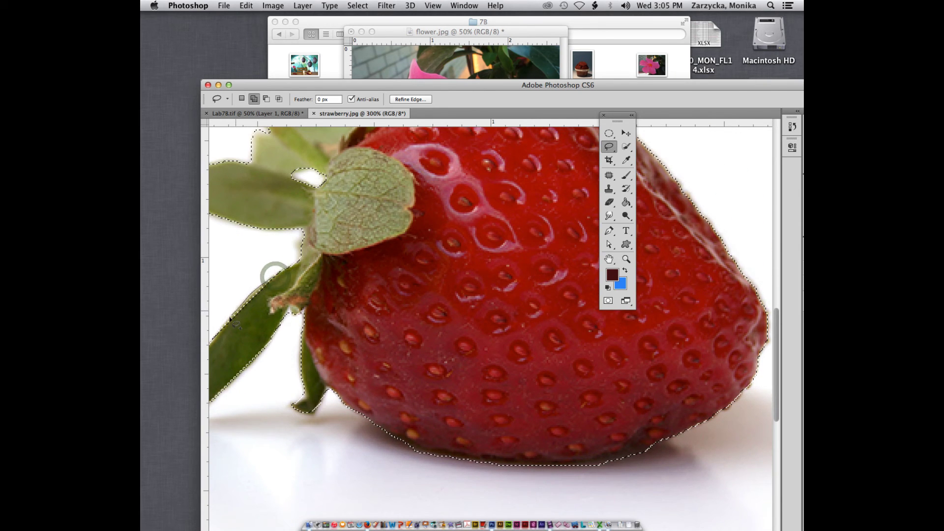
mouse_move(242, 304)
left_mouse_down()
mouse_move(205, 344)
mouse_move(254, 332)
mouse_move(246, 305)
left_mouse_up()
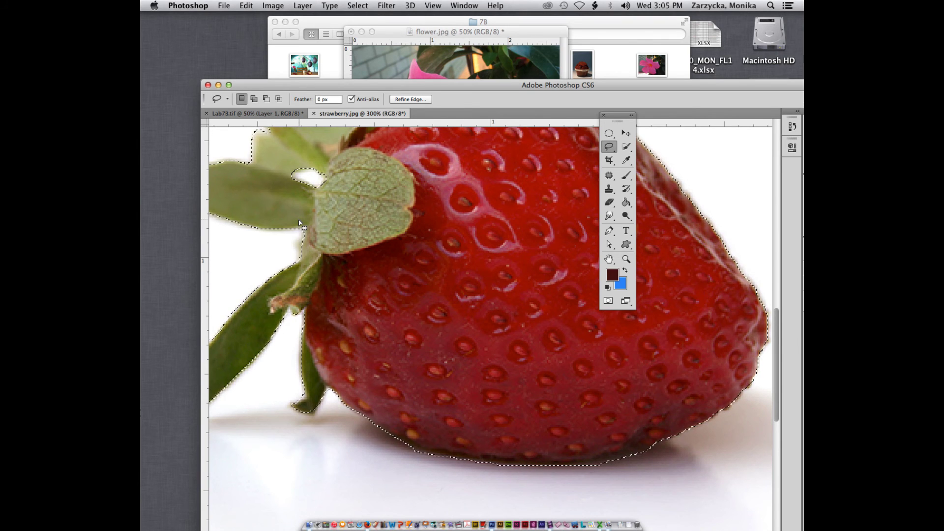
key("super+d")
key("super+minus")
key("shift+super+d")
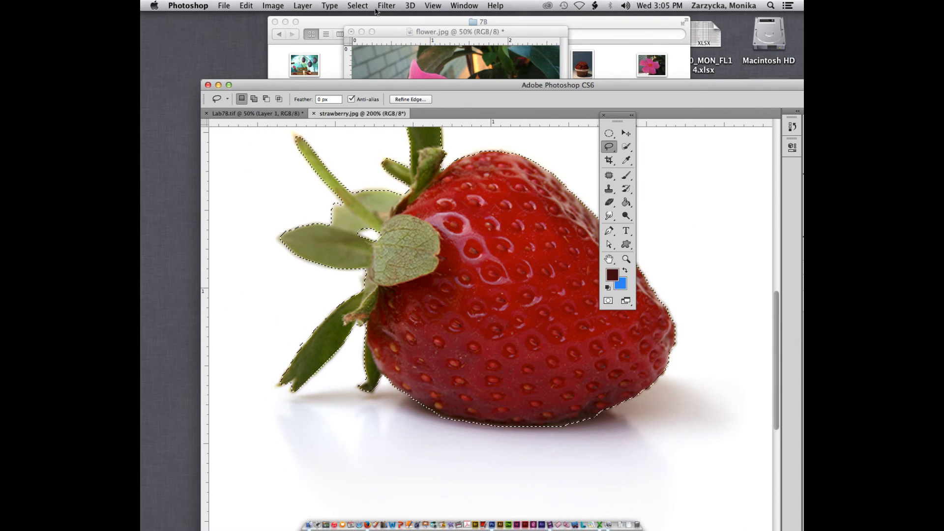
- Refine the strawberry selection edge with Smart Radius enabled and a radius of about 1.5 px
left_click(358, 5)
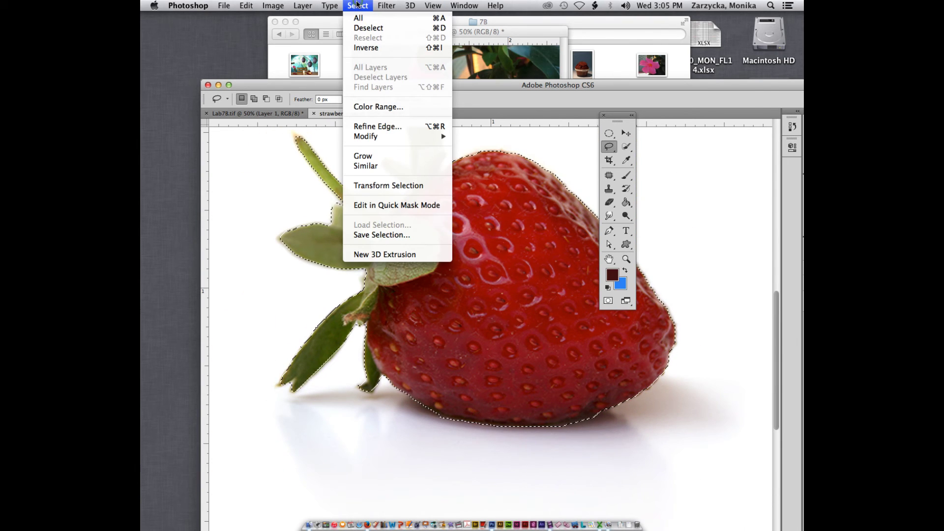
left_click(378, 126)
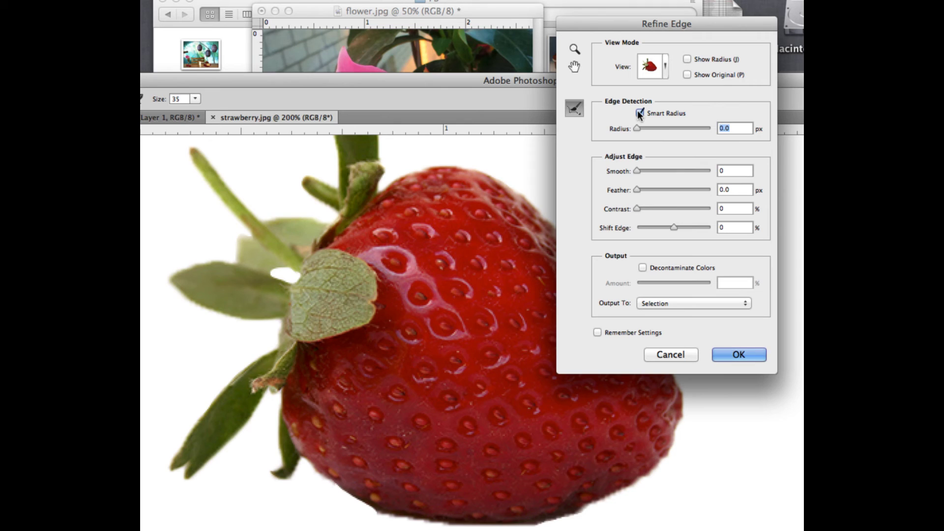
left_click(638, 112)
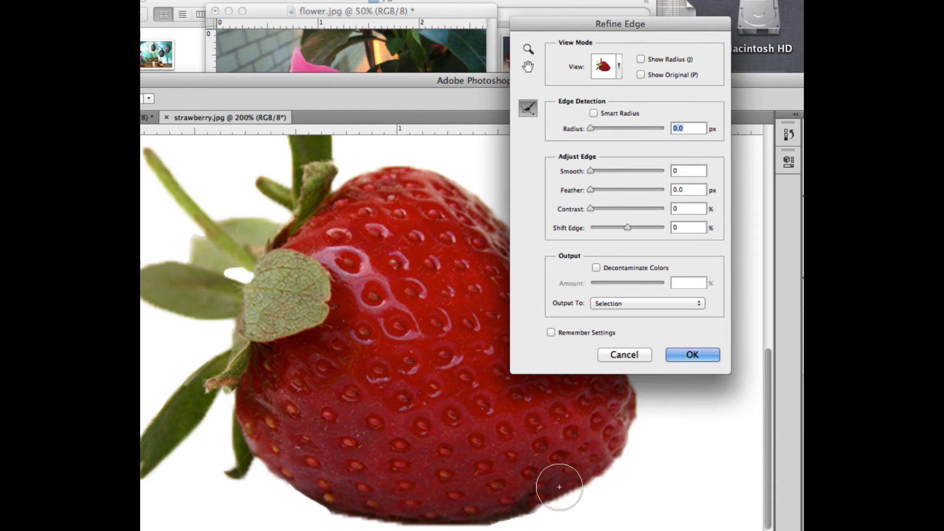
left_click(593, 114)
left_click_drag(590, 127, 596, 127)
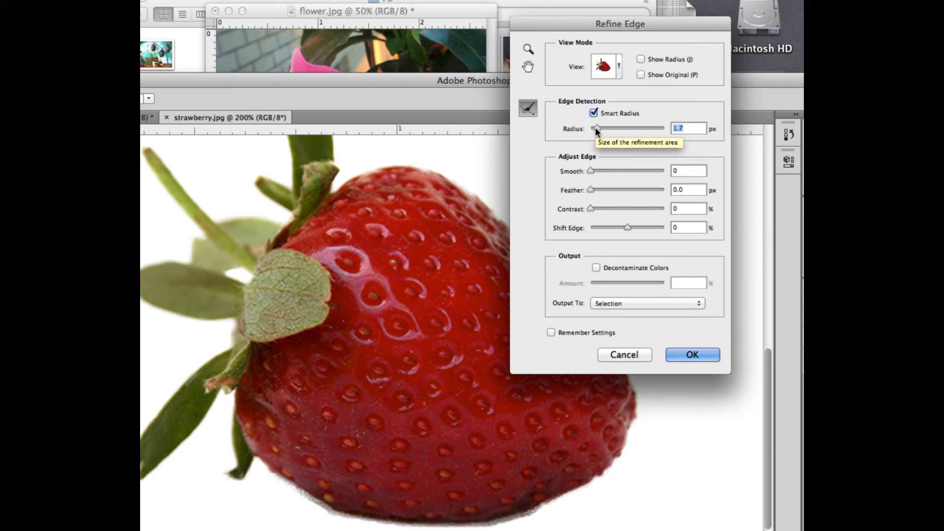
left_click_drag(595, 127, 597, 125)
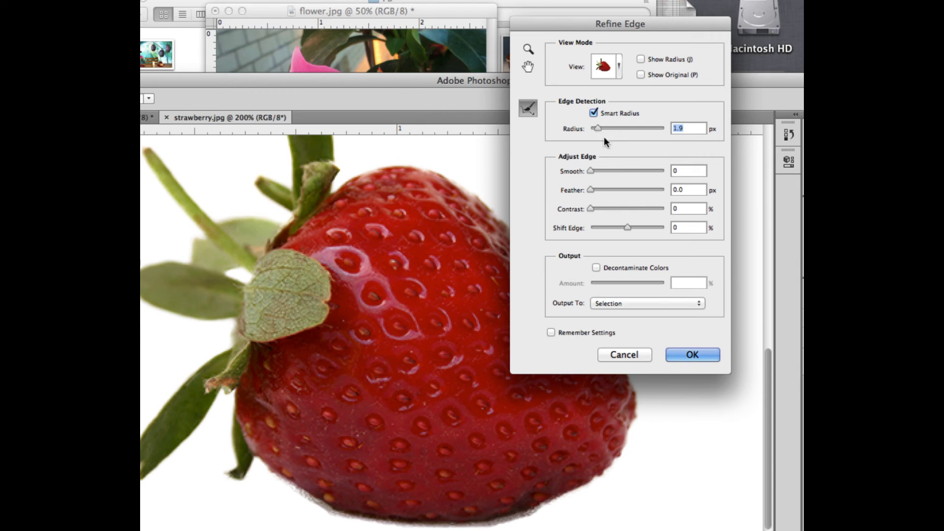
left_click(702, 353)
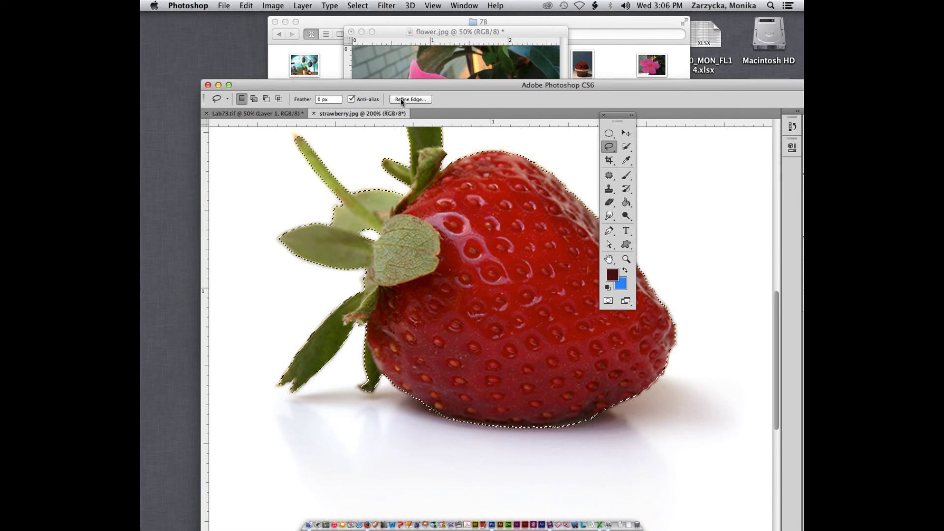
- Move the selected strawberry into Lab78.tif, accepting the colour profile mismatch
left_click_drag(386, 114, 442, 44)
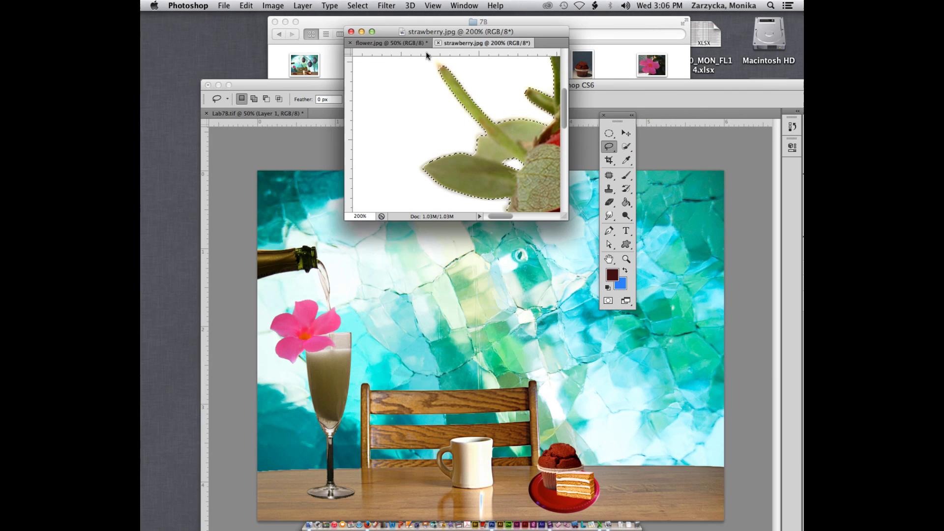
left_click(626, 133)
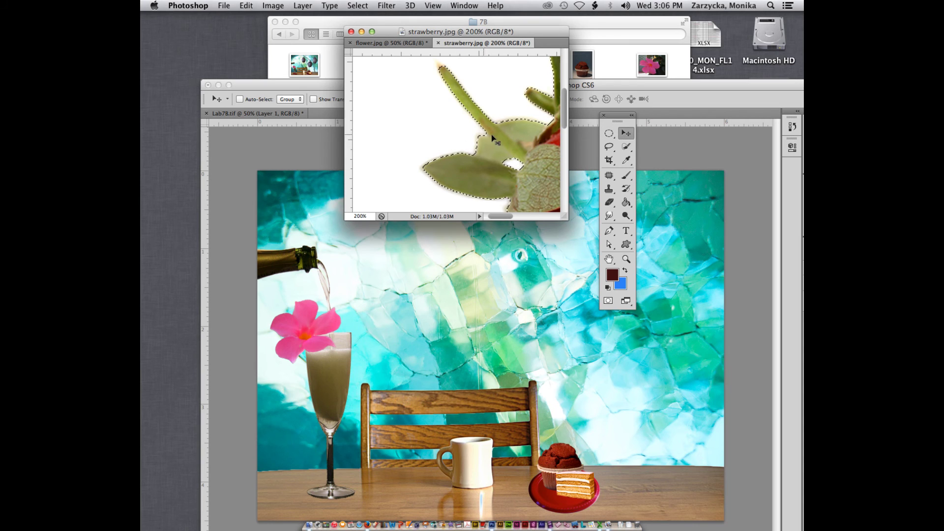
left_click_drag(494, 134, 310, 462)
left_click(581, 304)
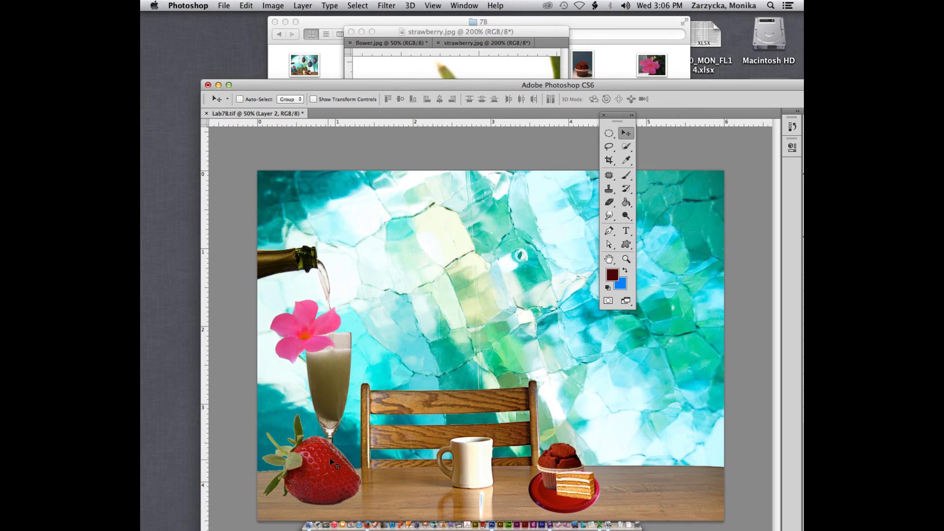
- Scale the pasted strawberry to about 52% beside the champagne glass
key("super+t")
left_click_drag(264, 416, 317, 488)
key("Return")
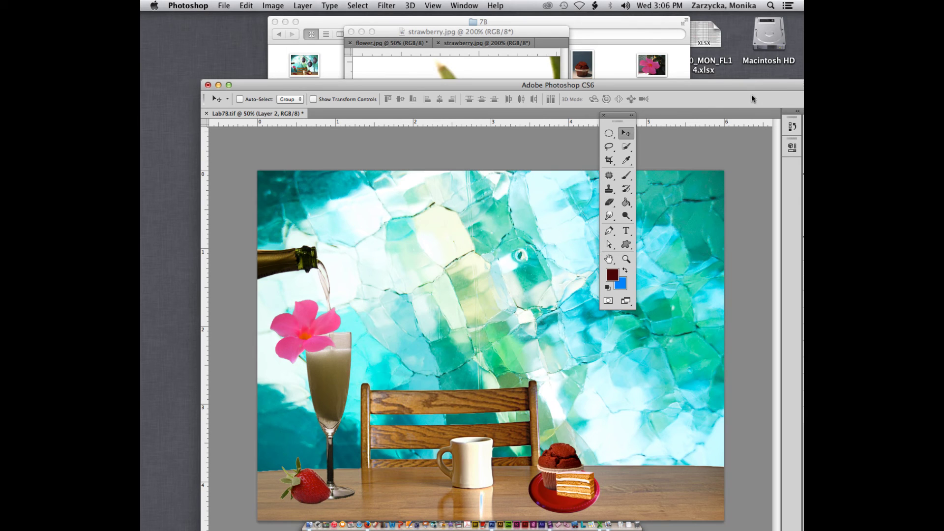
double_click(769, 85)
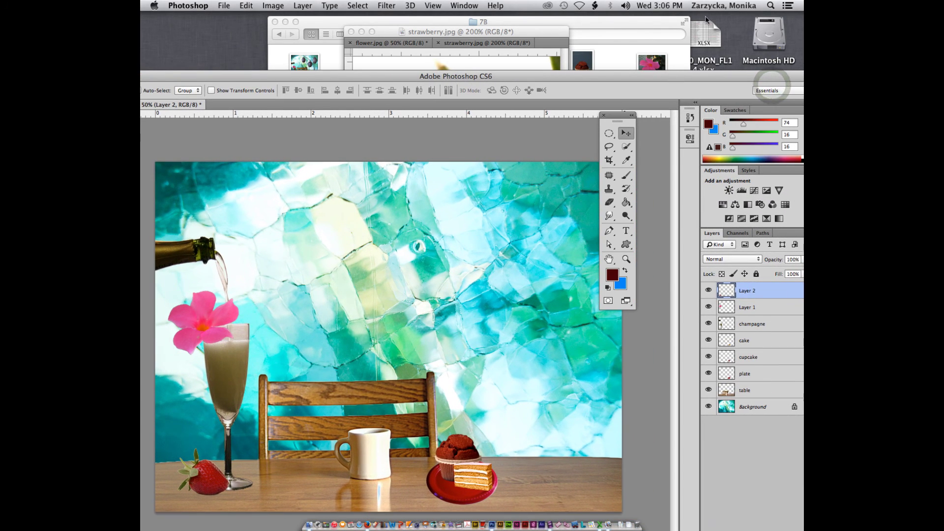
left_click_drag(676, 75, 644, 65)
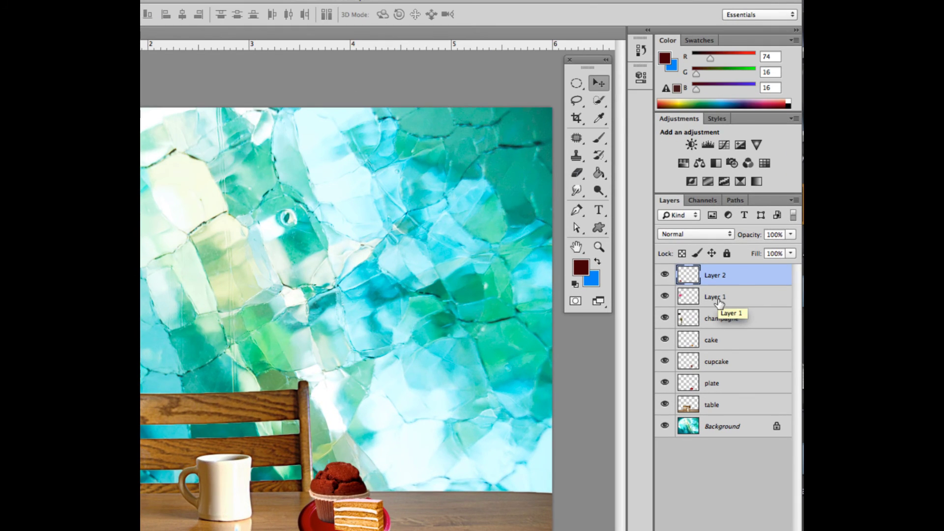
- Rename Layer 1 to 'flower' and Layer 2 to 'strawberry'
double_click(718, 296)
type("flower")
double_click(720, 276)
type("straw")
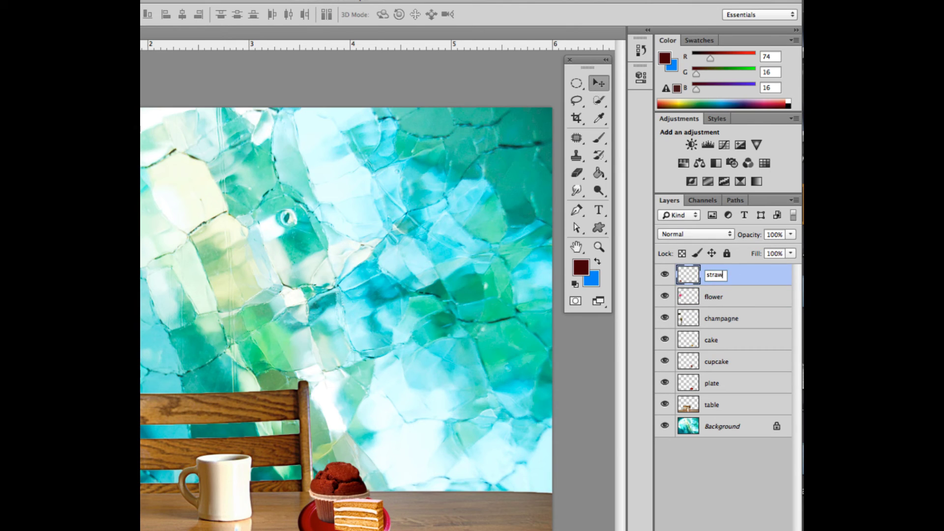
type("berry")
key("Return")
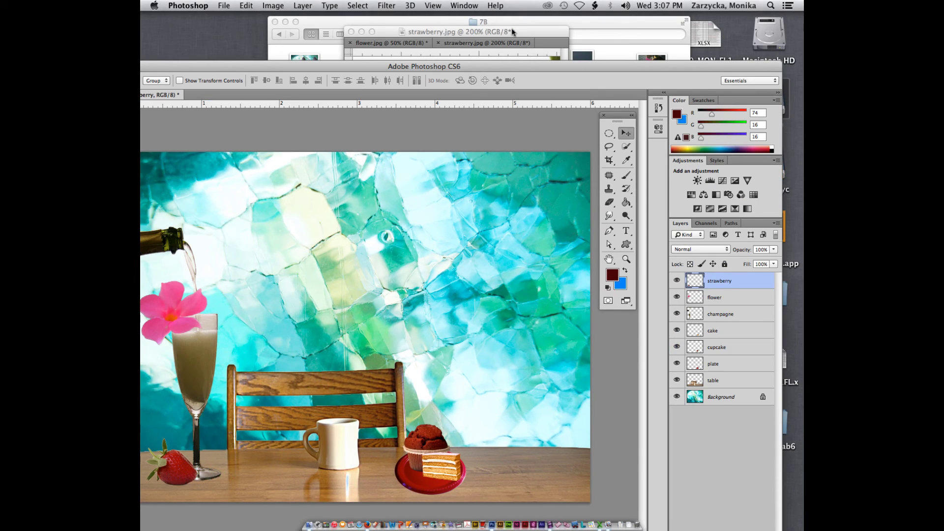
left_click_drag(374, 65, 388, 63)
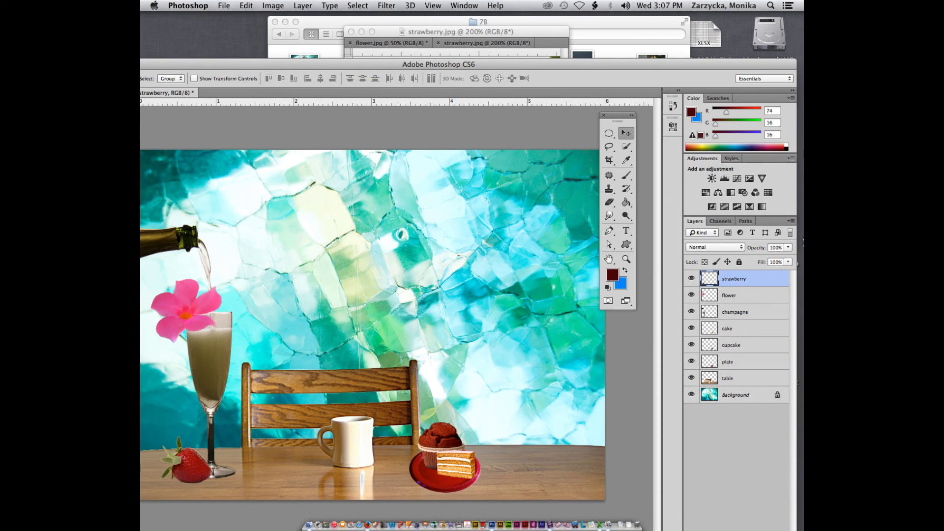
- Duplicate the strawberry layer and move the copy beside the first strawberry
left_click(792, 223)
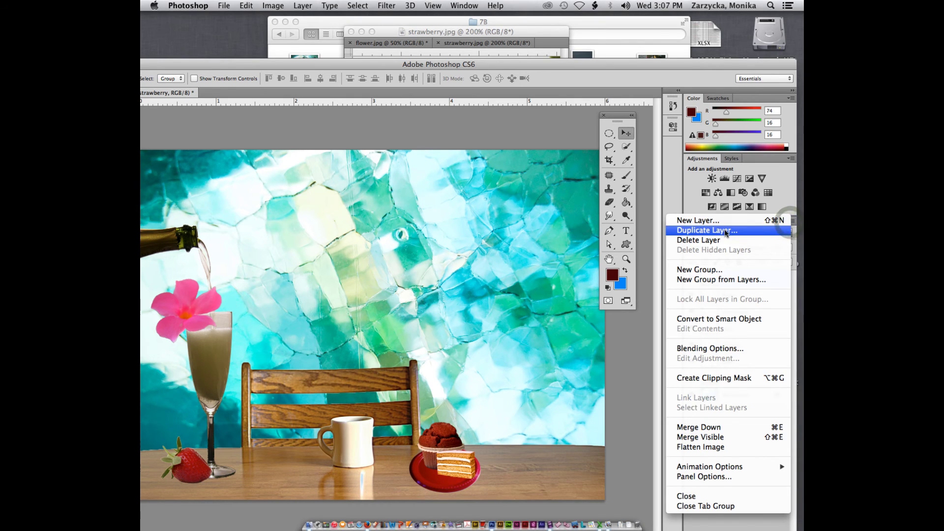
left_click(658, 230)
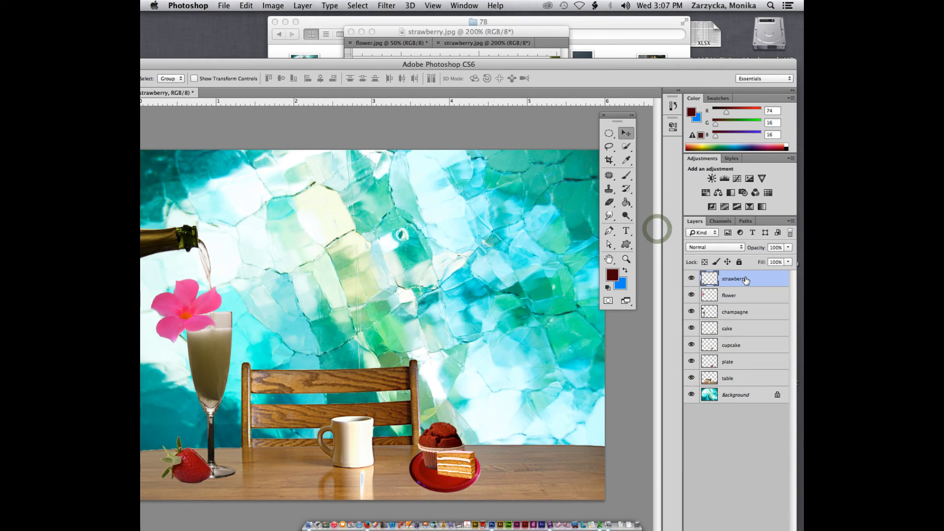
key("super+j")
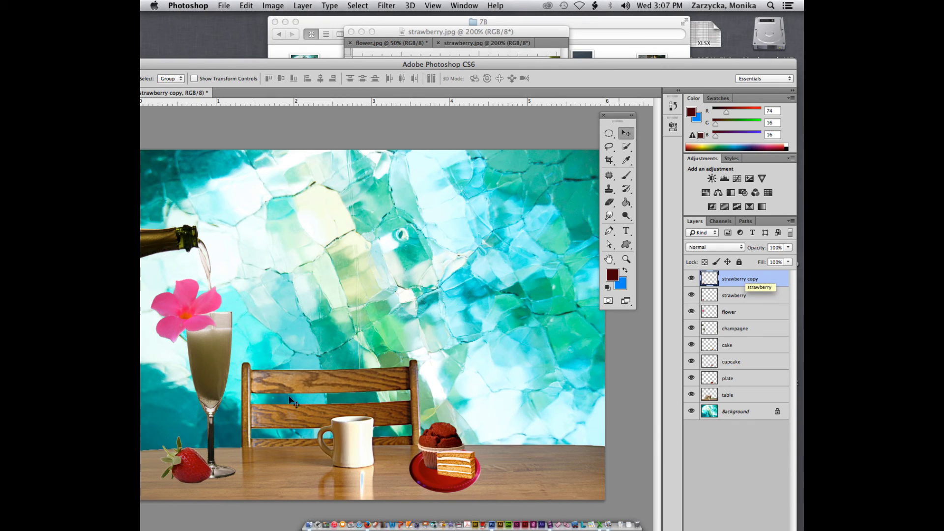
left_click_drag(199, 461, 232, 468)
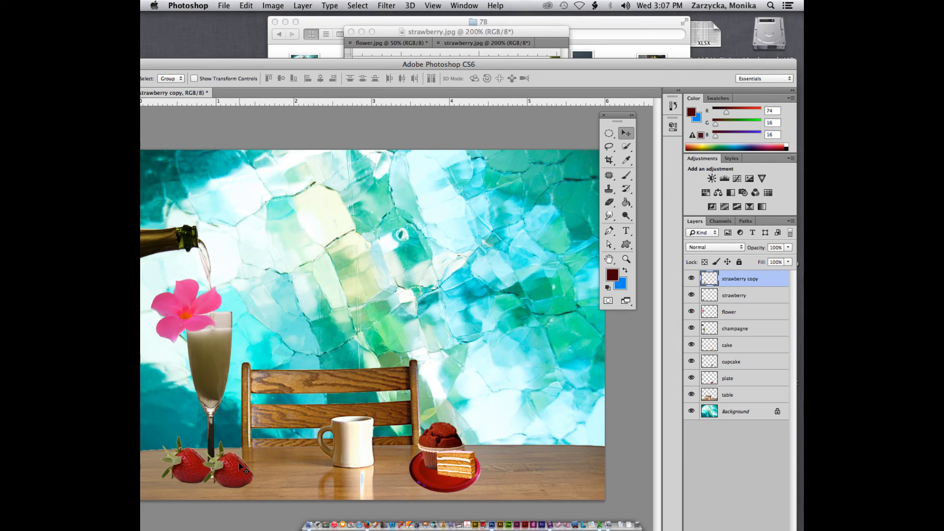
- Rotate the strawberry copy about 126°, lower it slightly and shrink it a little
key("super+t")
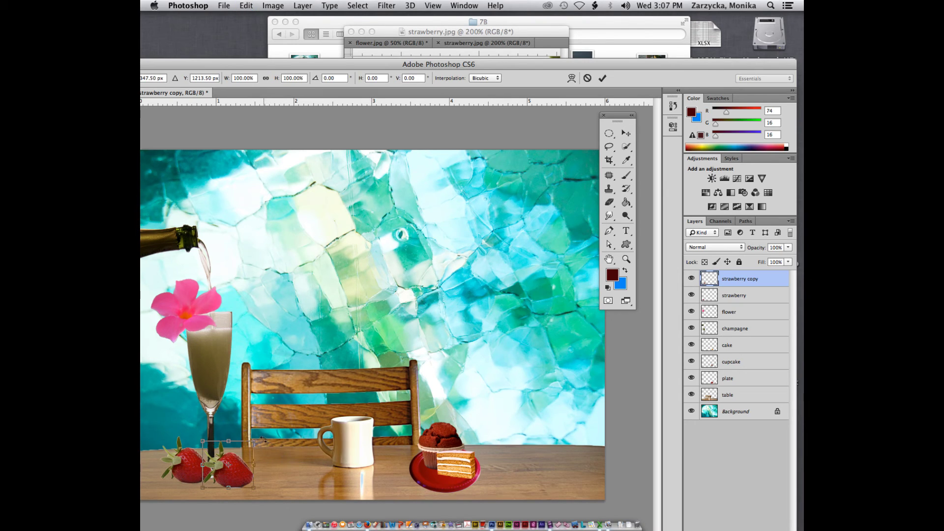
left_click_drag(259, 434, 225, 472)
left_click_drag(277, 458, 284, 485)
left_click_drag(226, 464, 226, 480)
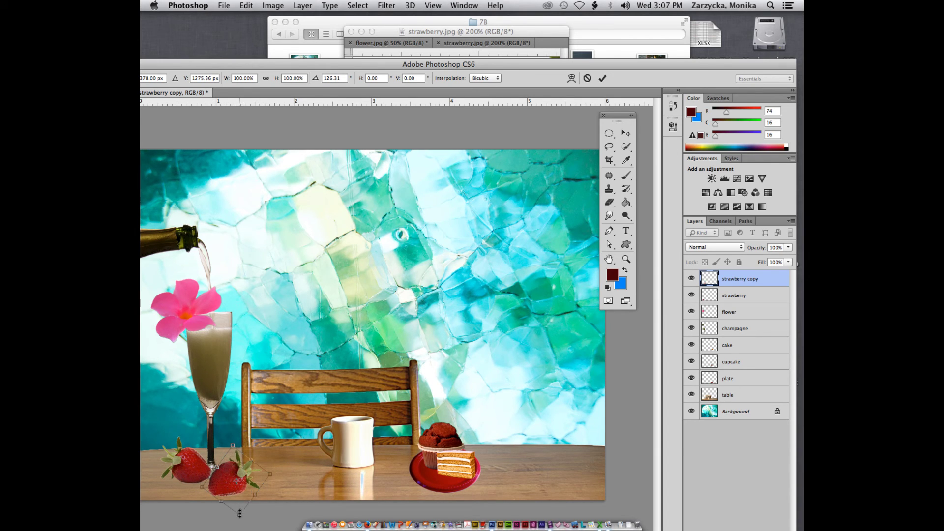
left_click_drag(240, 513, 238, 507)
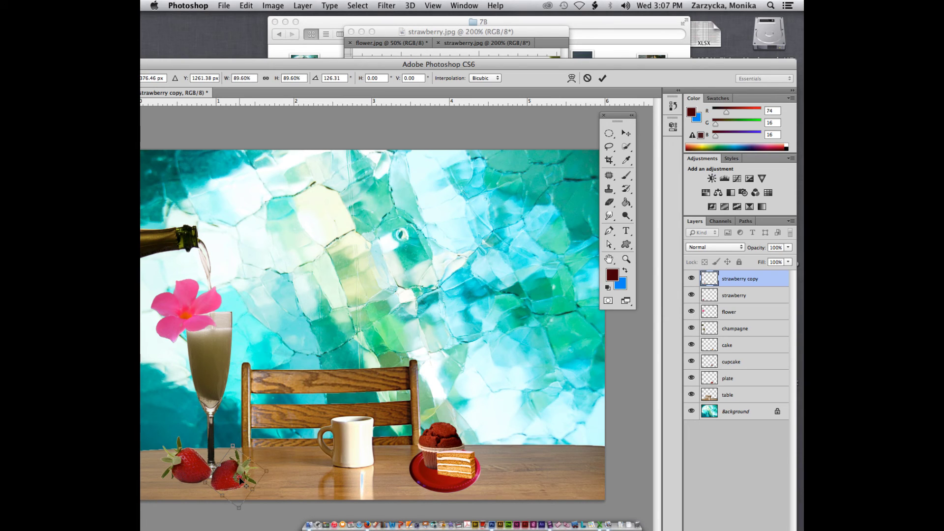
key("Return")
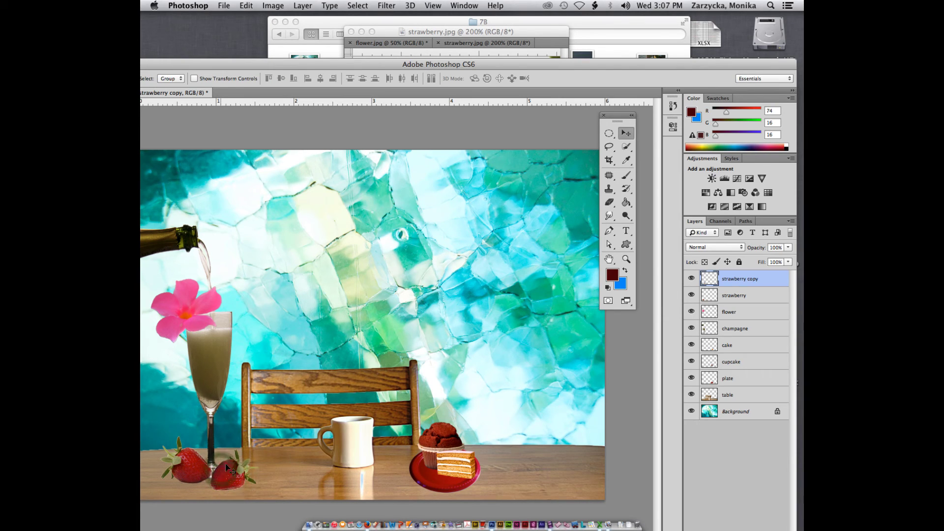
- Fine-tune the positions of both strawberries on the table
left_click(733, 295)
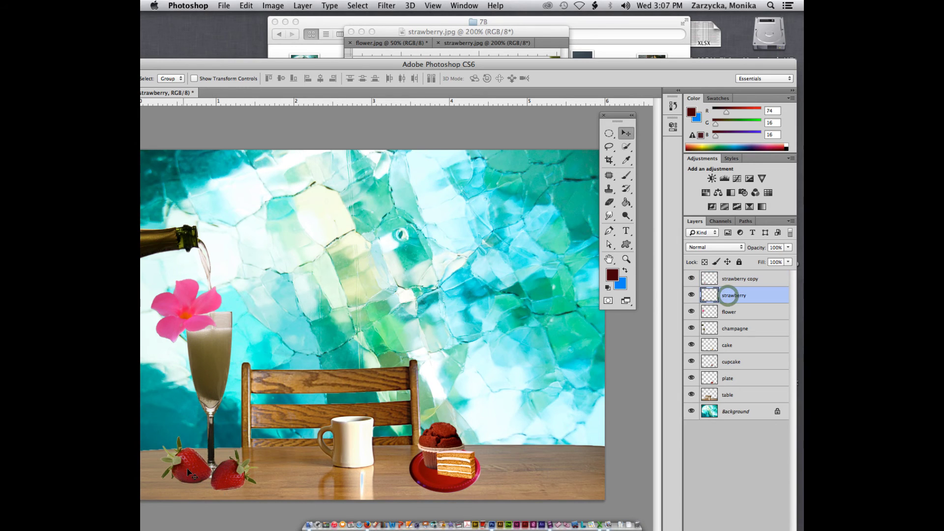
left_click_drag(186, 473, 183, 460)
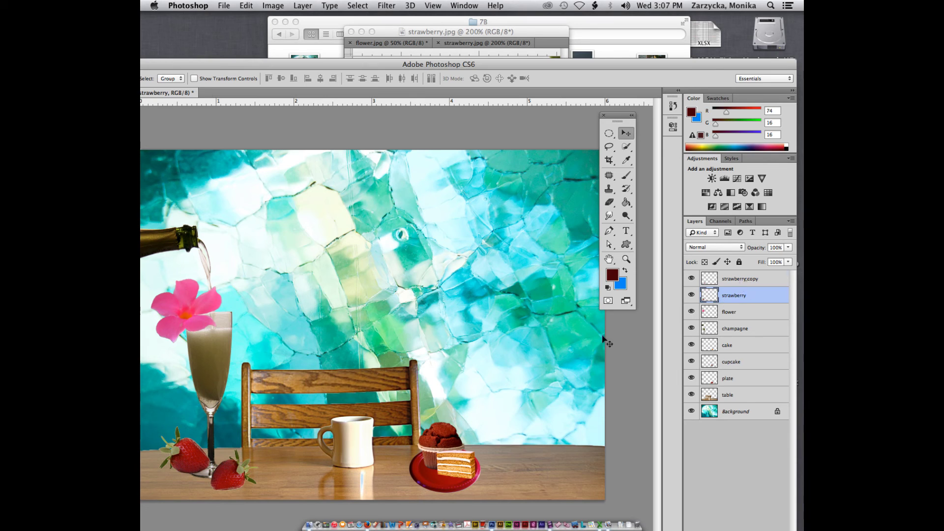
left_click(747, 279)
mouse_move(227, 478)
left_mouse_down()
mouse_move(229, 468)
mouse_move(229, 480)
left_mouse_up()
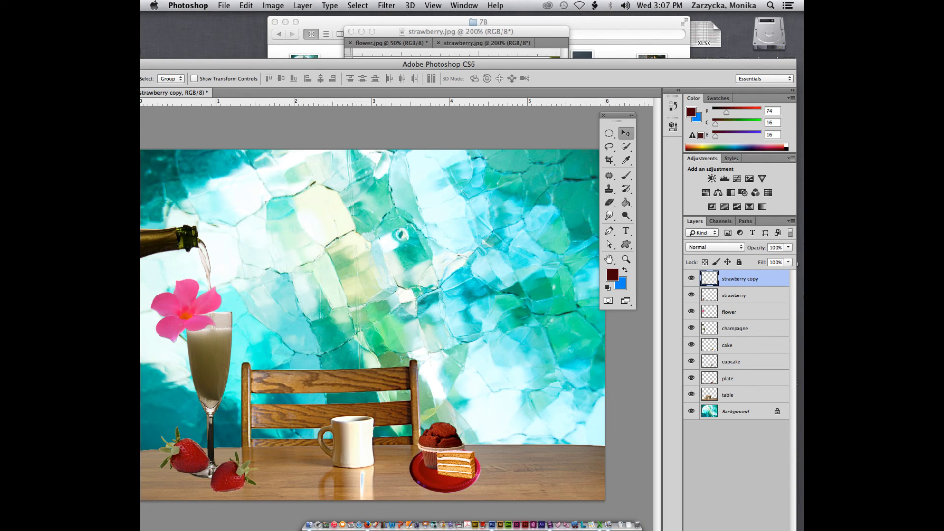
- Open lamp.jpg from the 7B folder in Photoshop, assigning the working RGB profile
key("super+Tab")
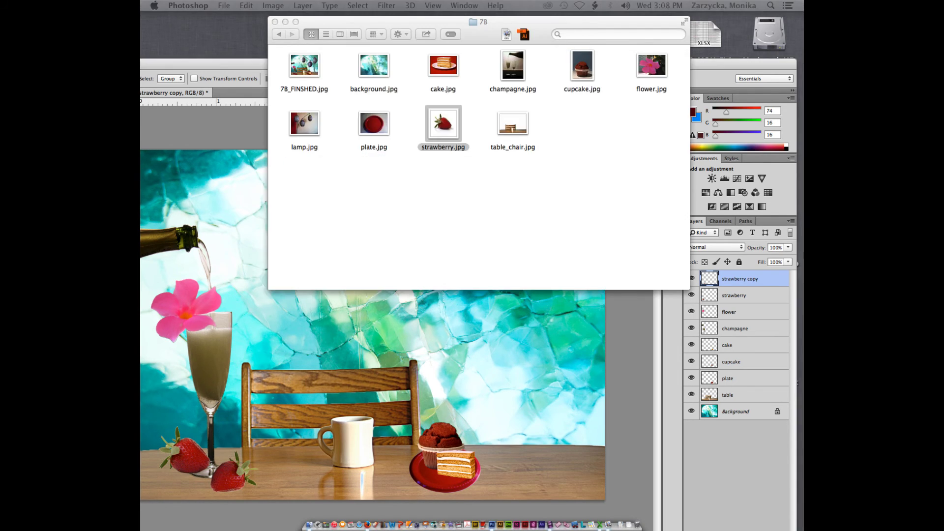
key("super+o")
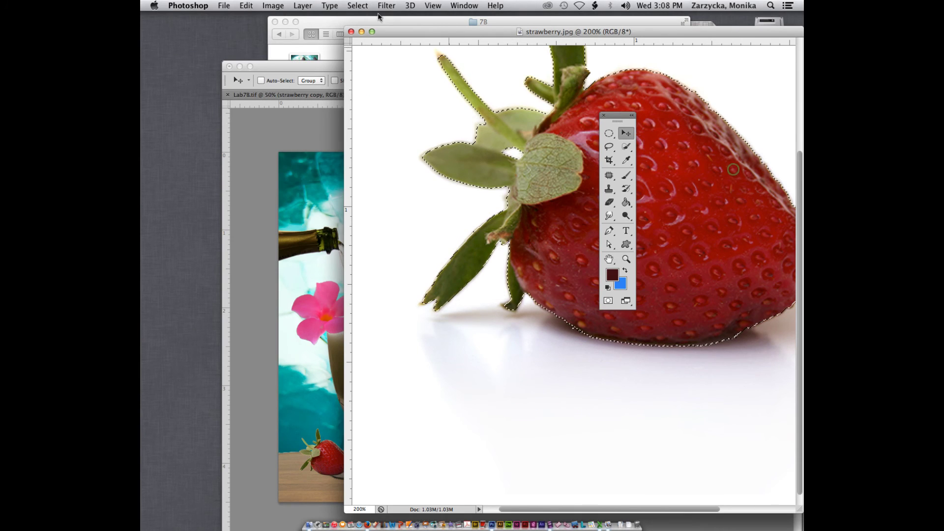
left_click(350, 32)
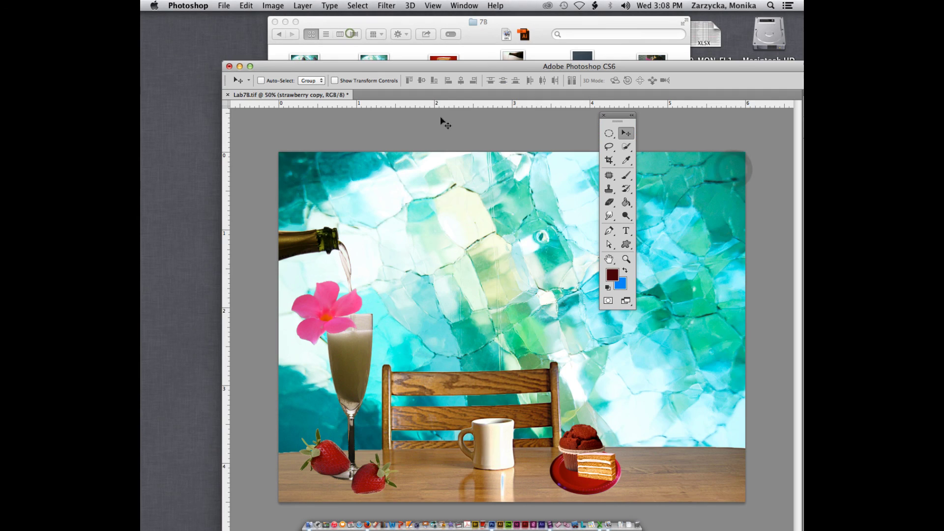
left_click(542, 30)
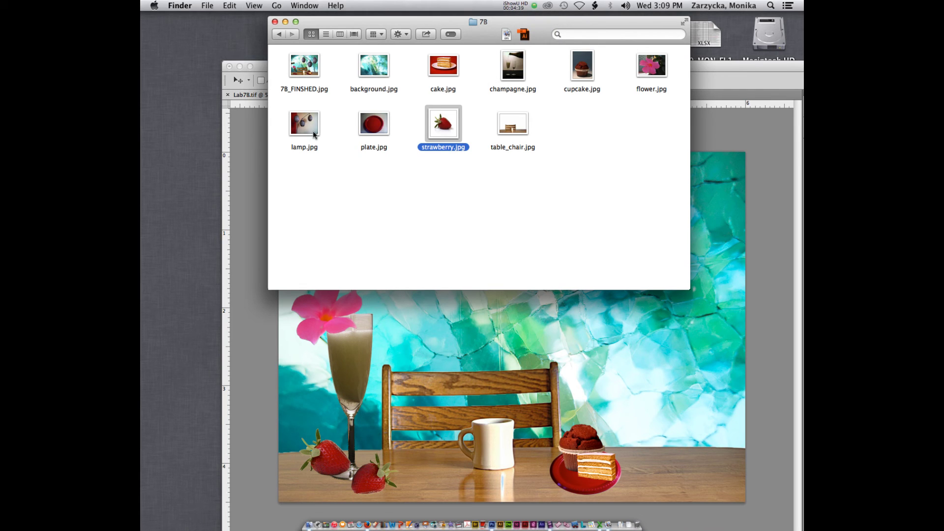
left_click_drag(311, 133, 487, 507)
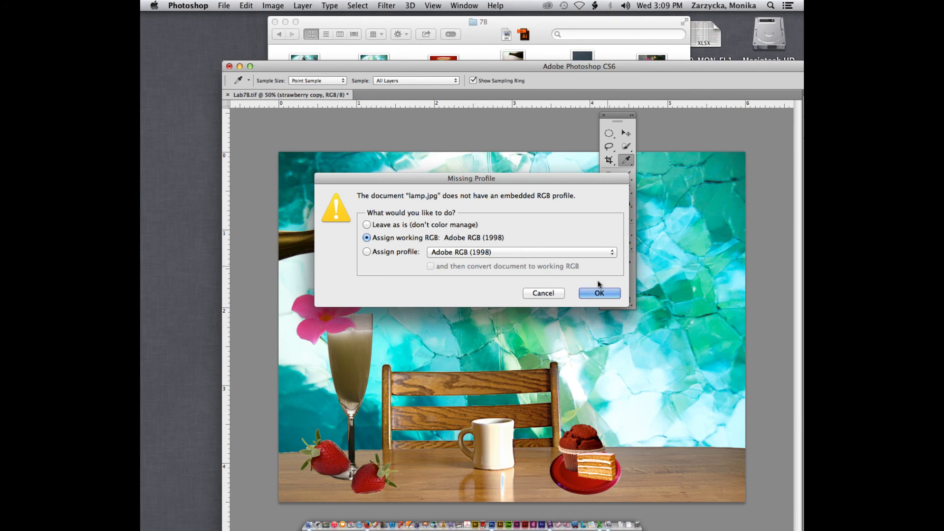
left_click(595, 293)
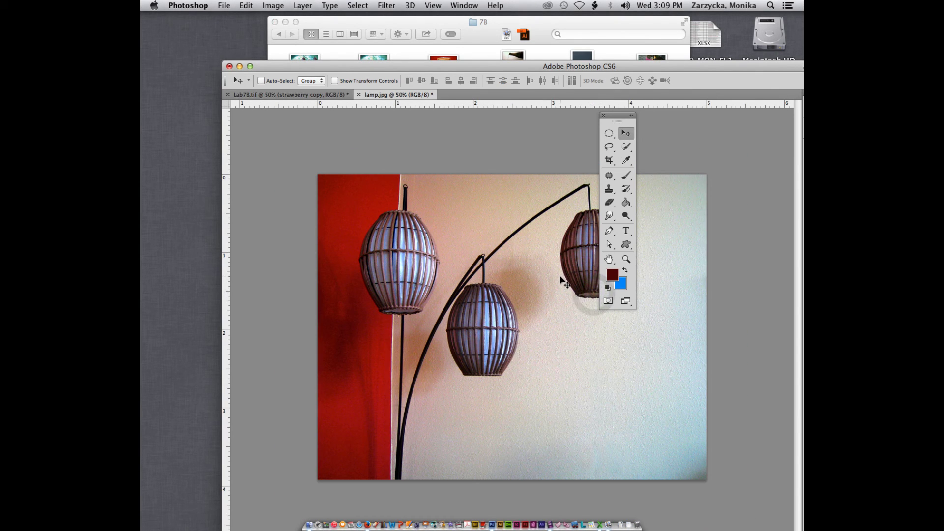
- At 100% zoom, try a Quick Selection along the lamp arm, then subtract it away
key("super+plus")
key("super+plus")
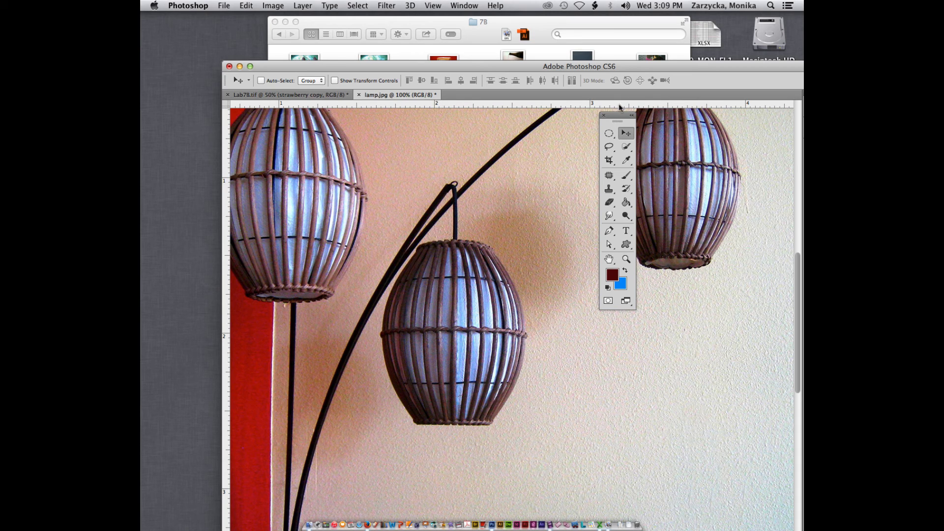
left_click_drag(621, 116, 191, 76)
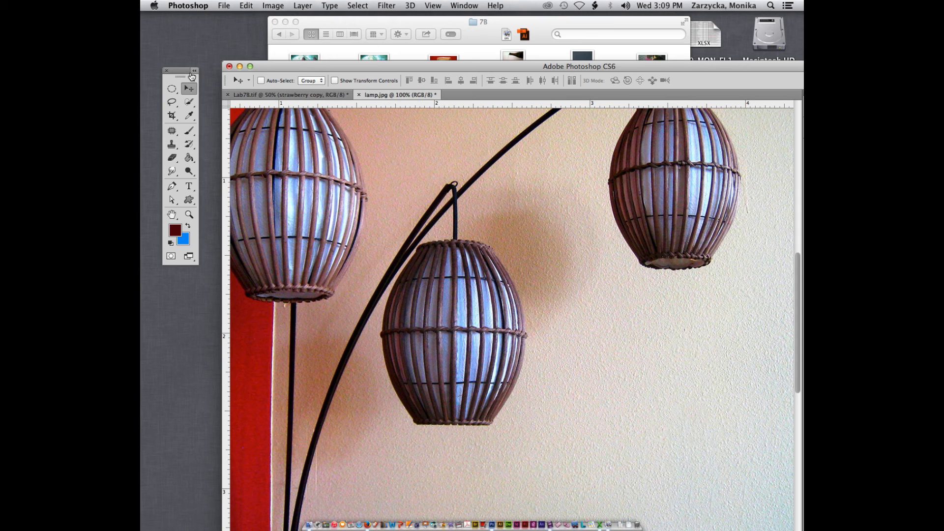
left_click(189, 102)
left_click_drag(473, 182, 509, 146)
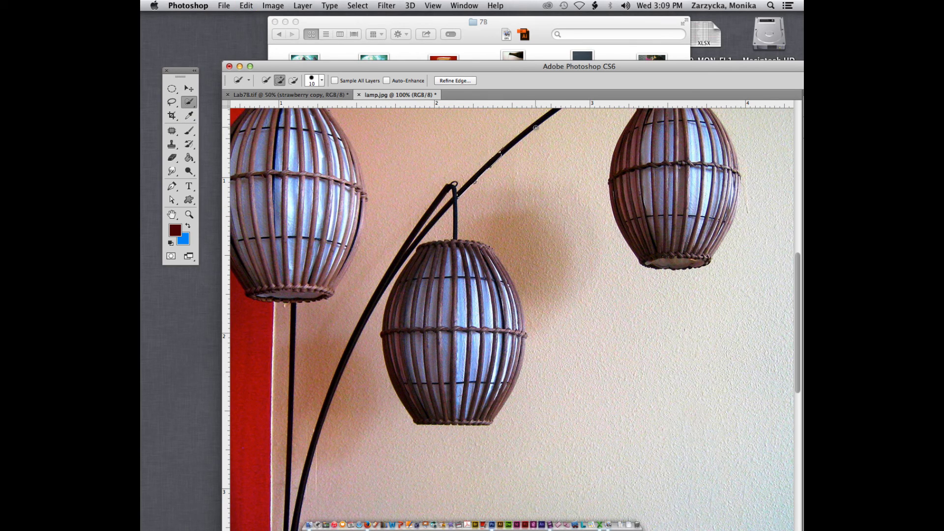
key("alt")
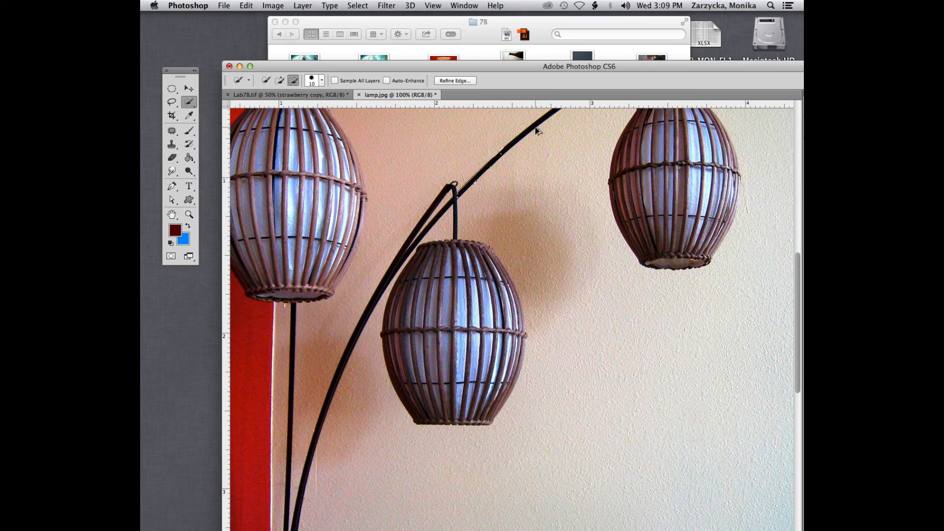
left_click(536, 129, "alt")
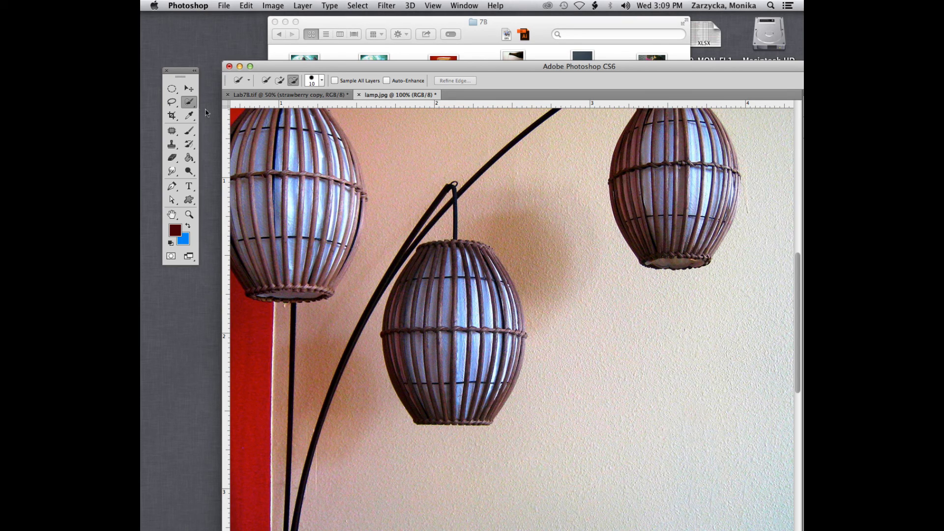
left_click(188, 105)
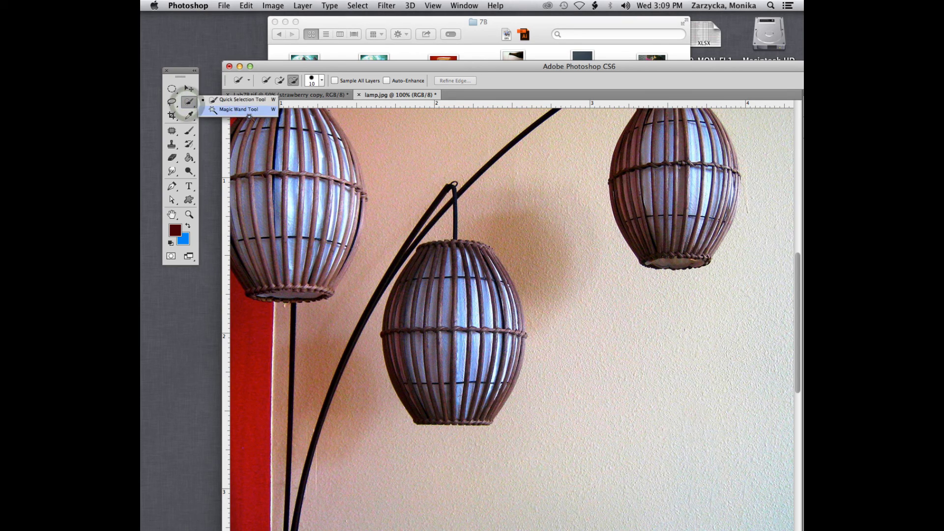
- Use the Magic Wand at tolerance 100 to select the lamp's black frame and three shades
left_click(238, 110)
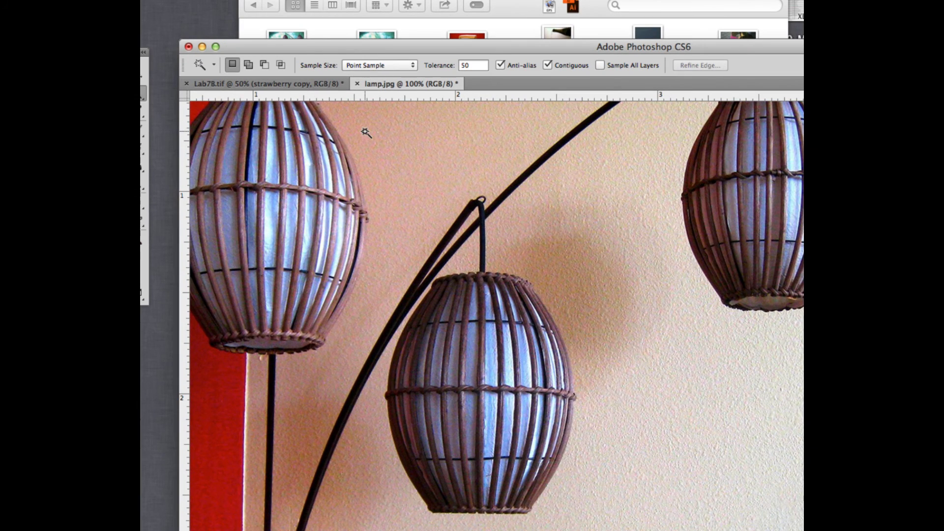
scroll(406, 174, "up", 3)
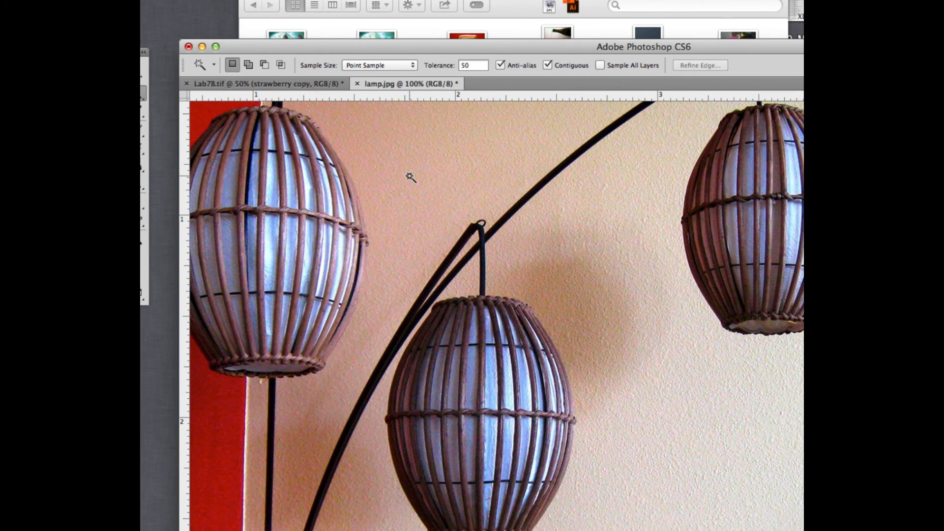
left_click(518, 208)
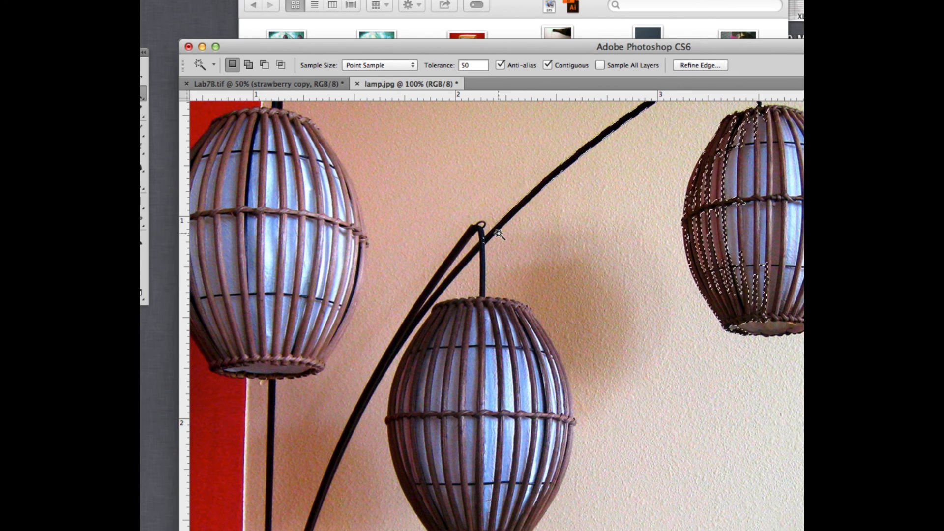
key("super+minus")
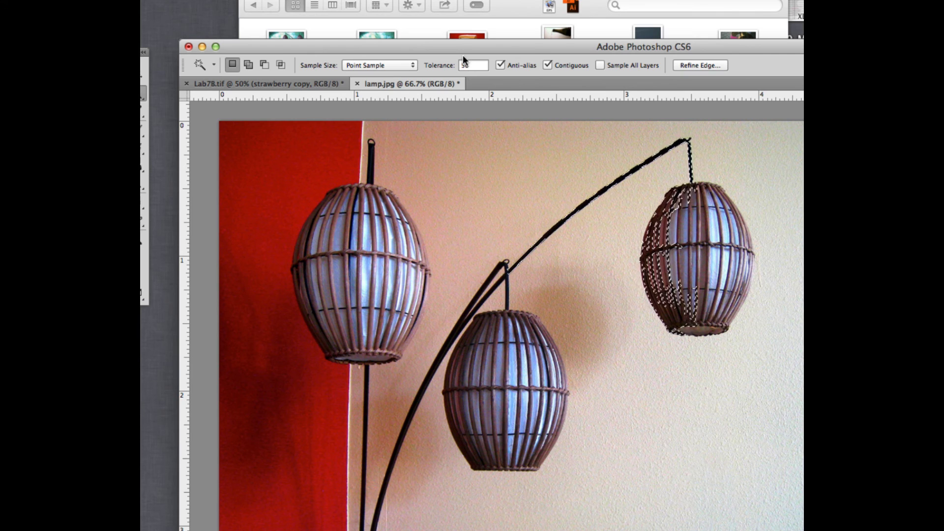
left_click(471, 65)
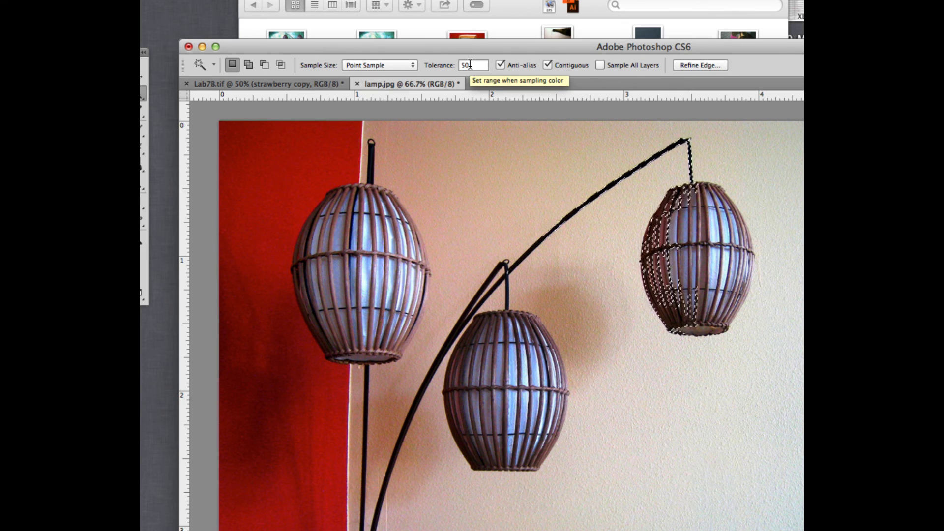
key("super+d")
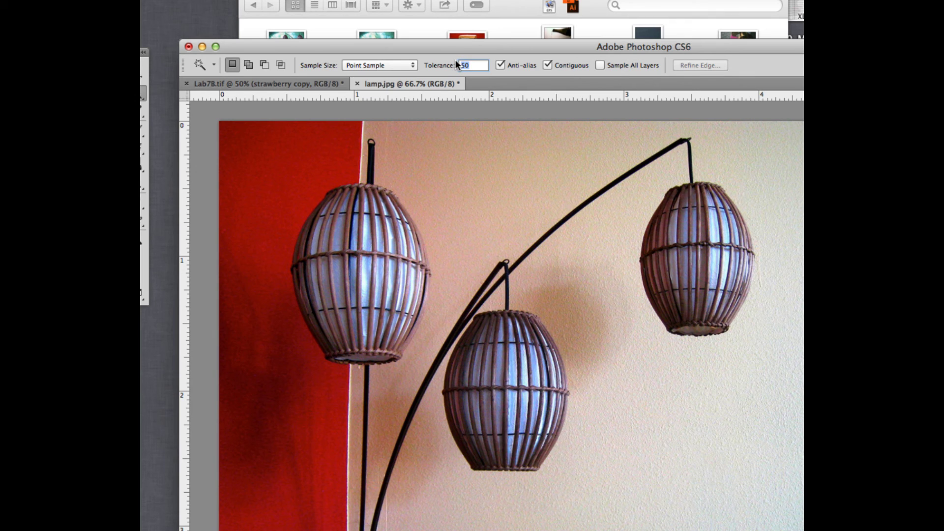
type("100")
left_click(561, 224)
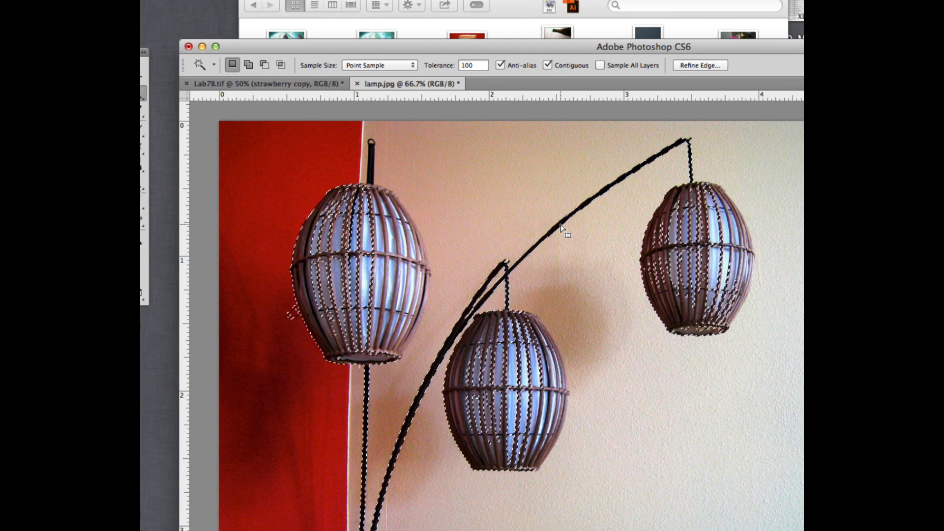
- Magic Wand–select the lamp's black arms, rods and cords at tolerance 40, excluding the shades
key("super+d")
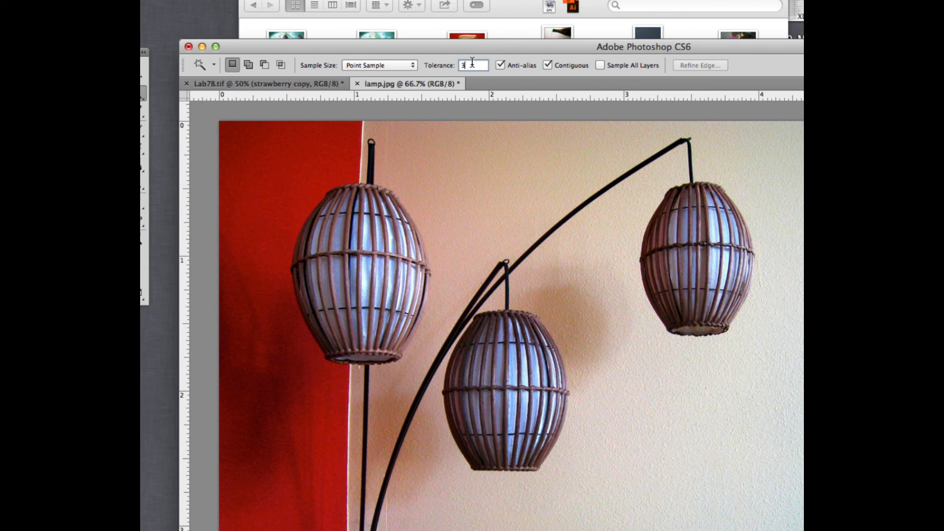
left_click(571, 214)
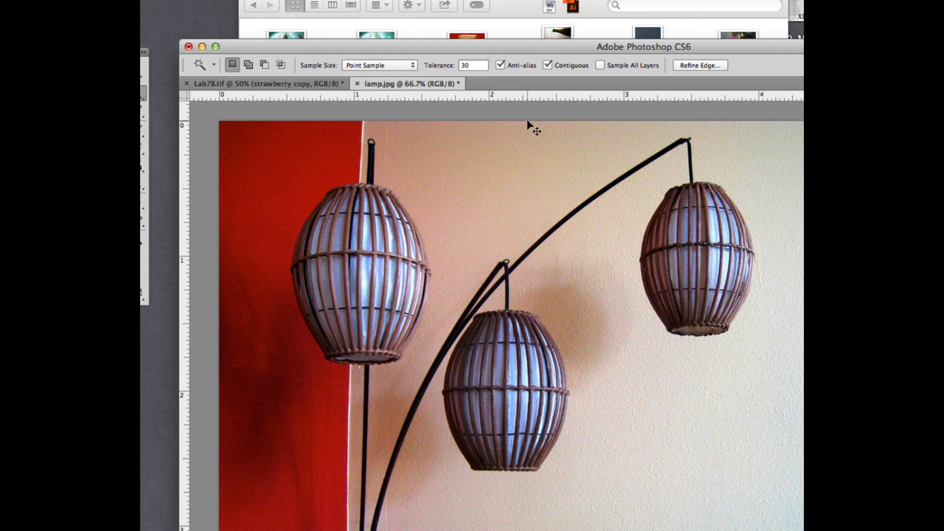
key("super+d")
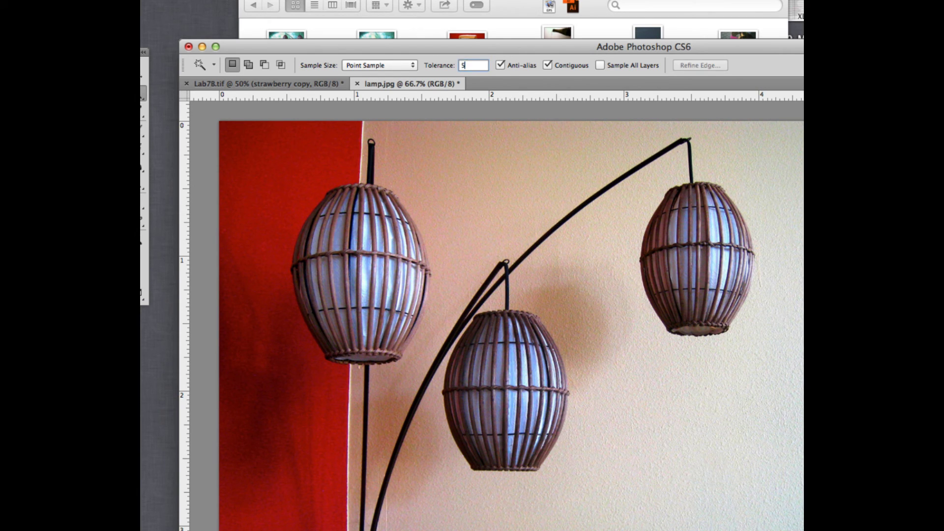
key("BackSpace")
left_click(626, 176)
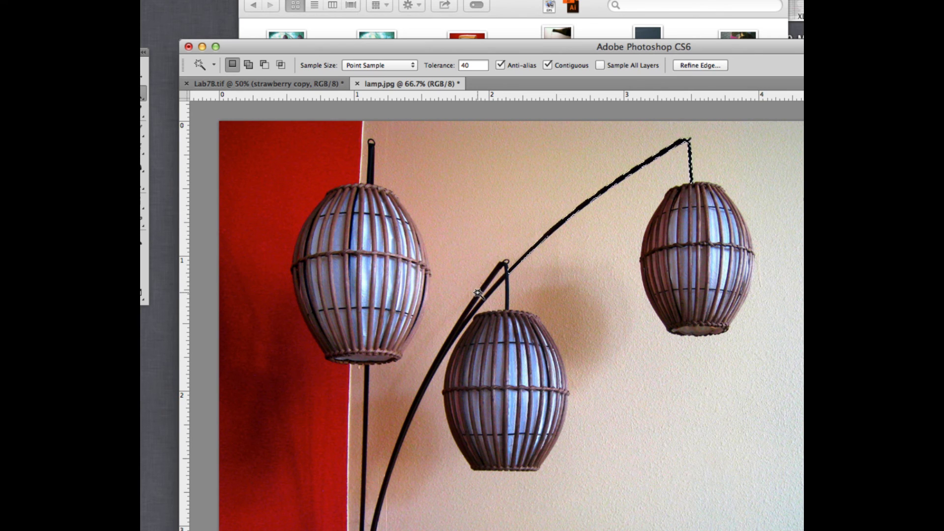
left_click(477, 294)
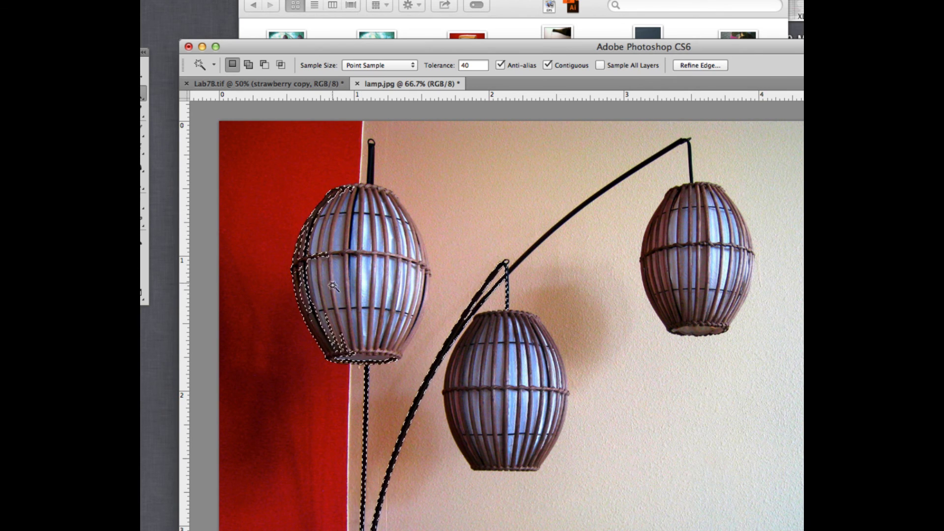
left_click(372, 156)
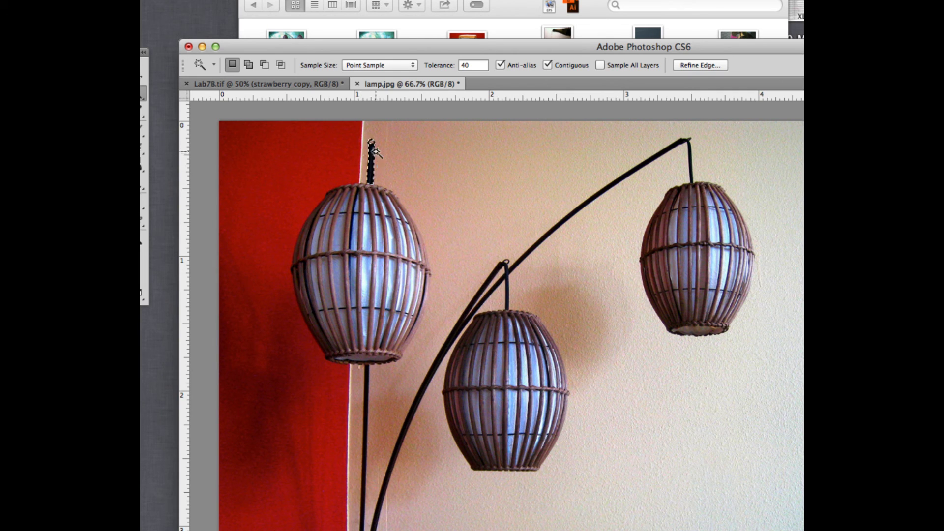
key("shift")
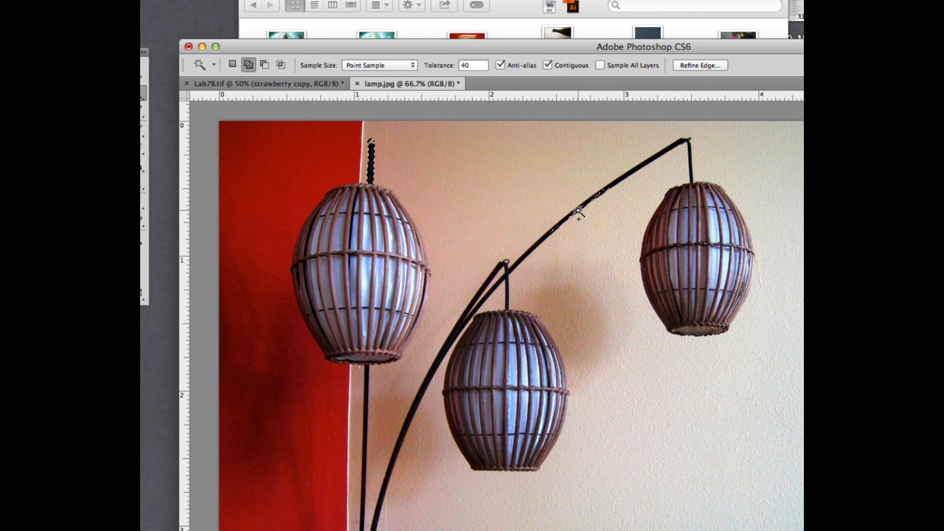
left_click(621, 179, "shift")
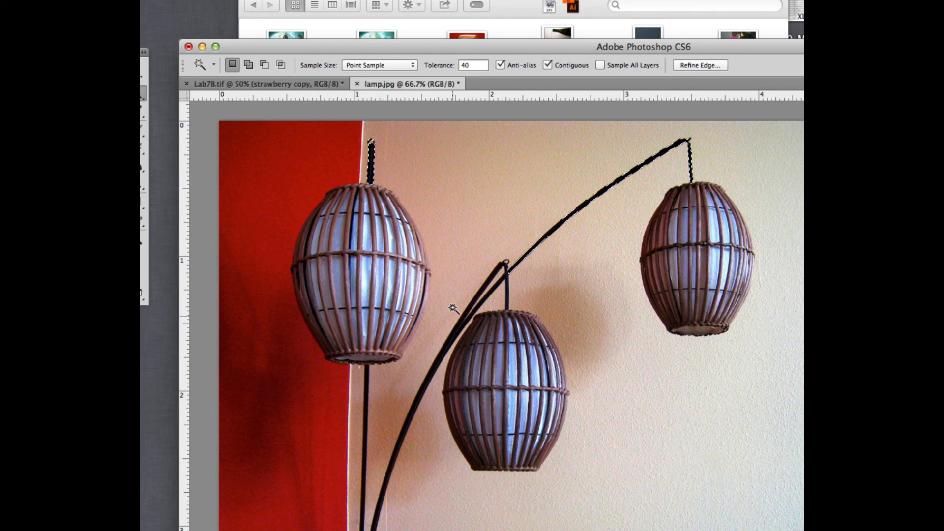
left_click(426, 405, "shift")
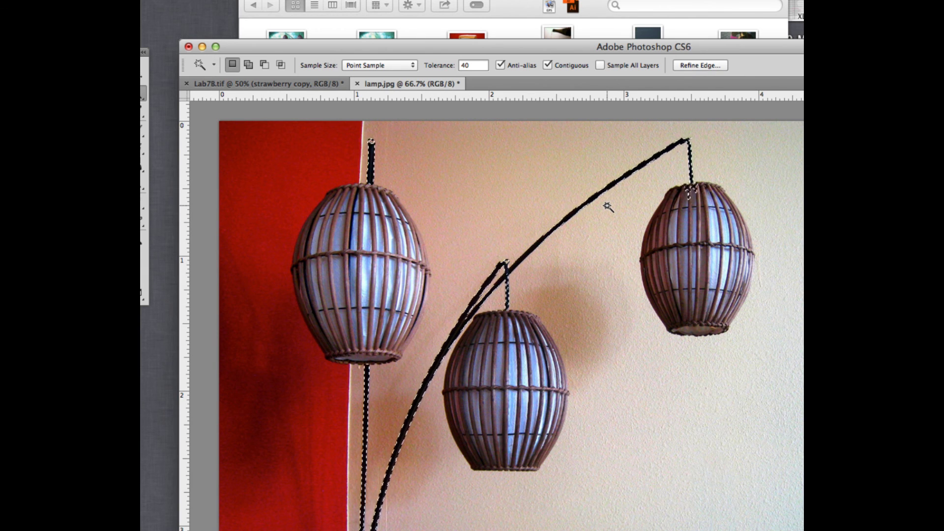
- Zoom the lamp photo to 66.7% and float the Tools panel over the image
key("super+minus")
key("super+minus")
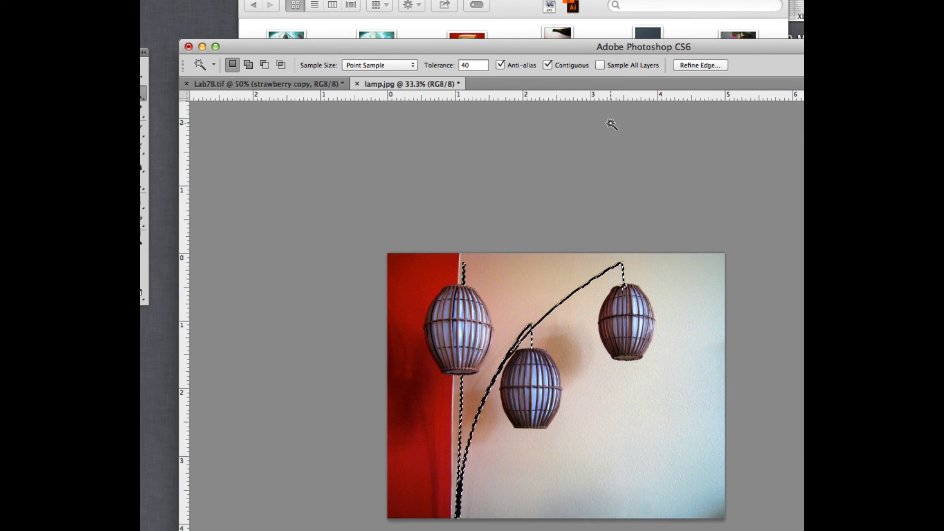
left_click_drag(533, 47, 436, 44)
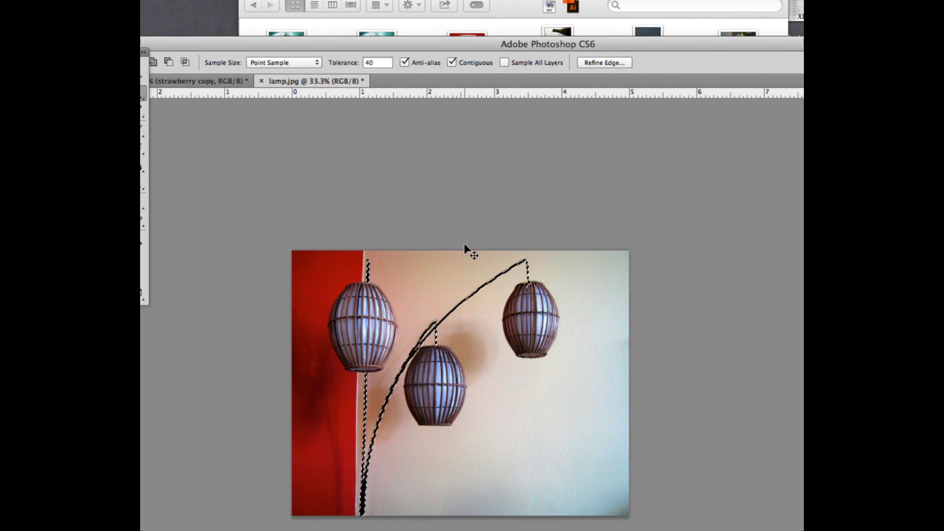
key("super+plus")
key("super+plus")
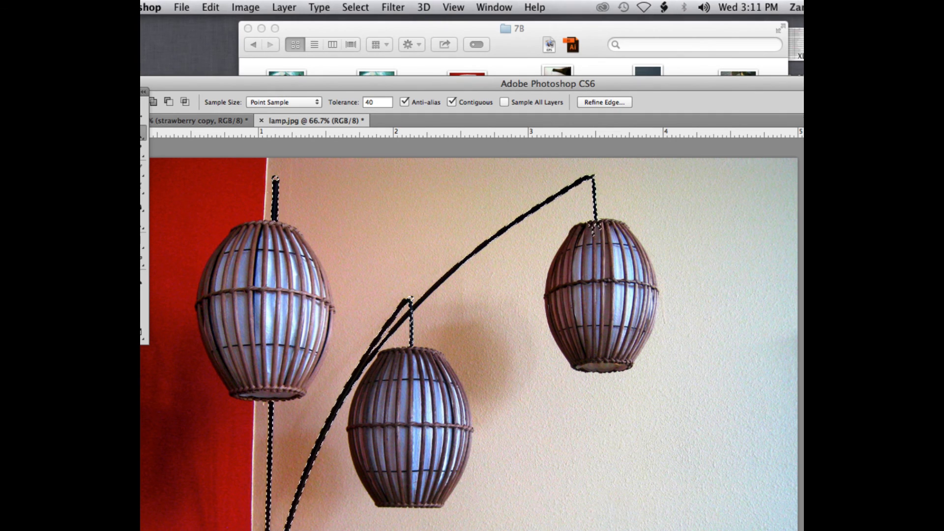
left_click_drag(143, 93, 263, 104)
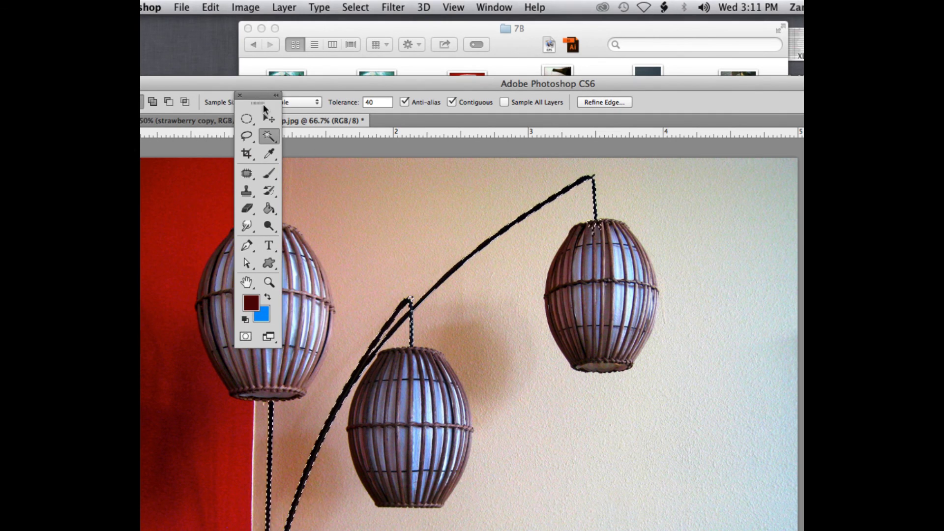
- Paint the right and middle lantern shades into the selection with Quick Selection
left_click(269, 133)
left_click(303, 133)
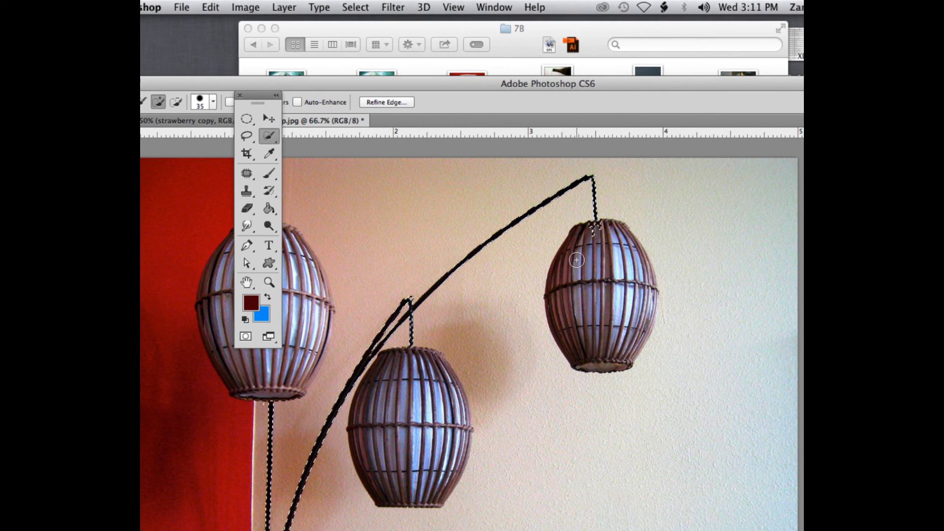
mouse_move(577, 260)
left_mouse_down()
mouse_move(602, 310)
mouse_move(620, 297)
mouse_move(605, 302)
mouse_move(616, 276)
mouse_move(586, 305)
mouse_move(578, 290)
mouse_move(580, 302)
left_mouse_up()
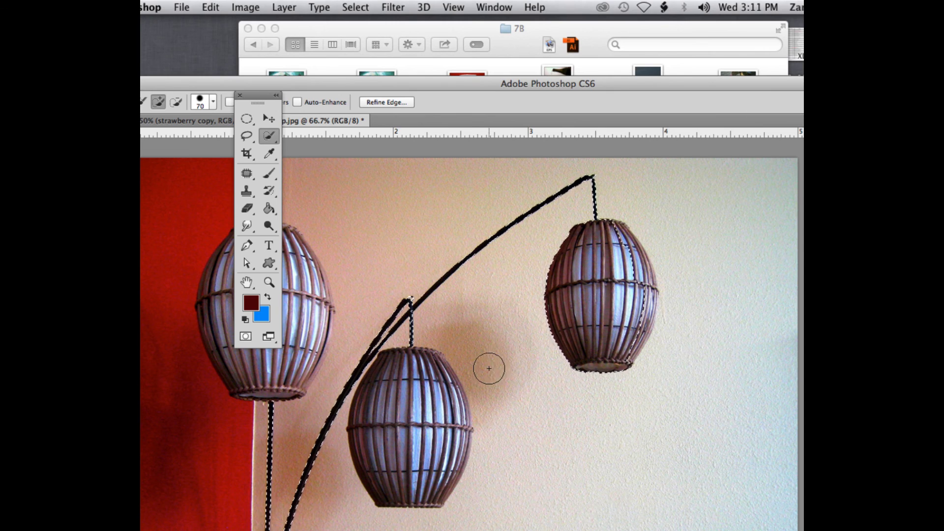
left_click_drag(431, 391, 399, 496)
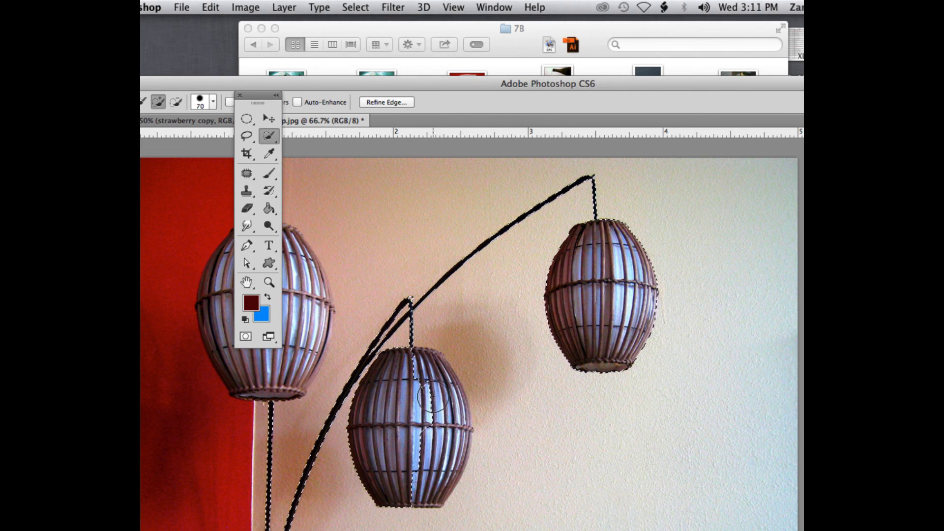
mouse_move(430, 487)
left_mouse_down()
mouse_move(447, 464)
mouse_move(439, 446)
left_mouse_up()
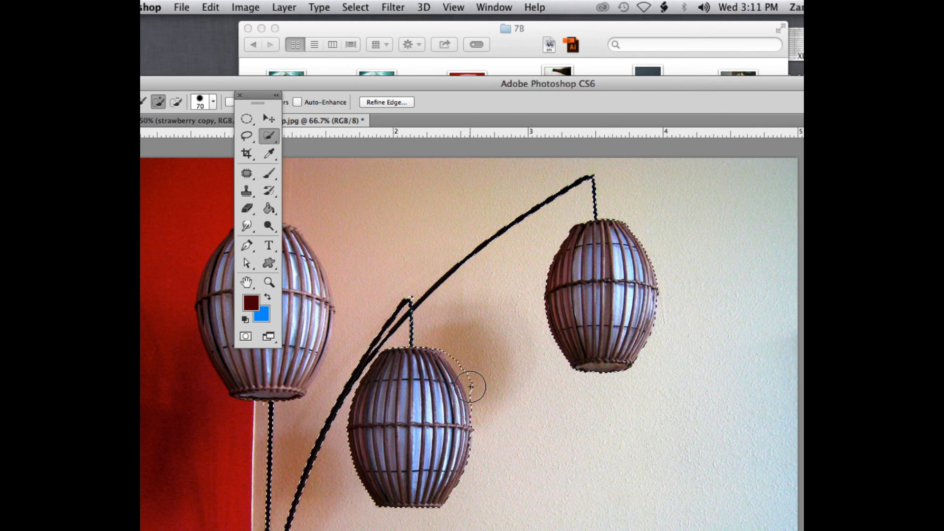
key("alt")
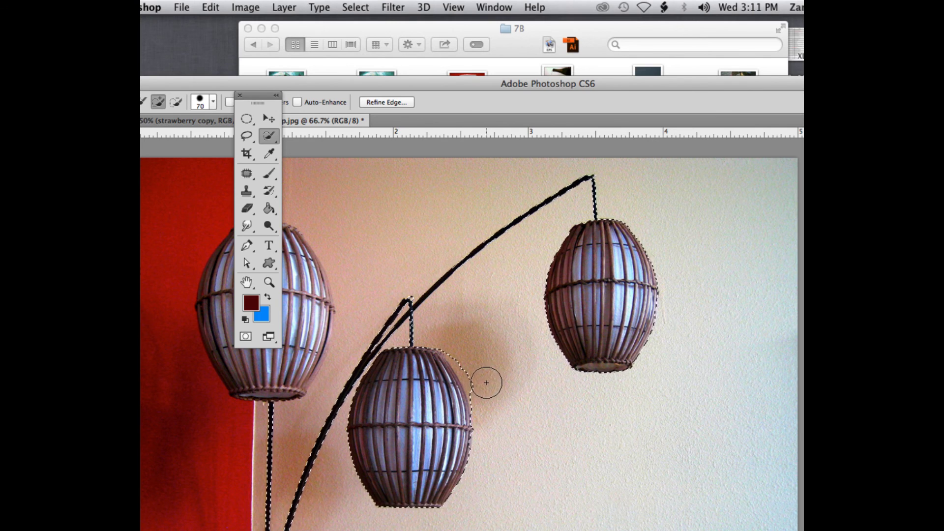
key("bracketleft")
key("alt")
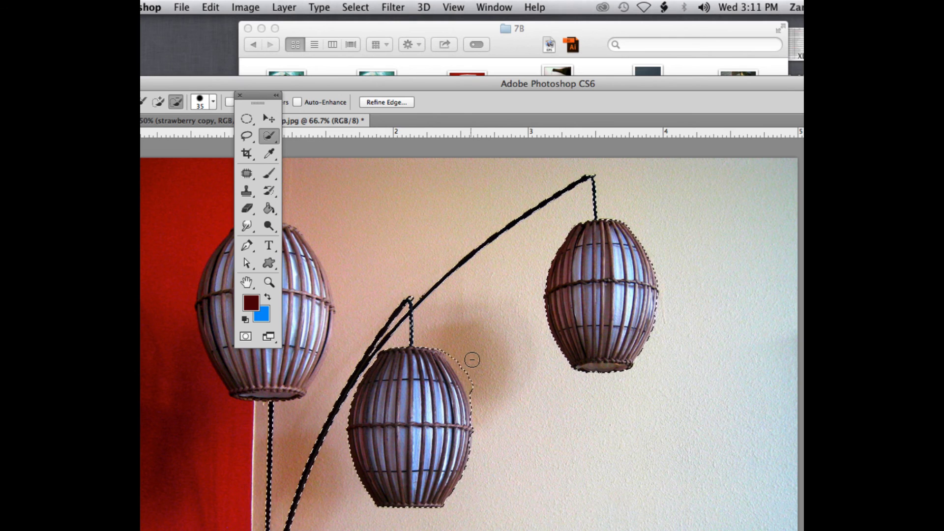
key("alt")
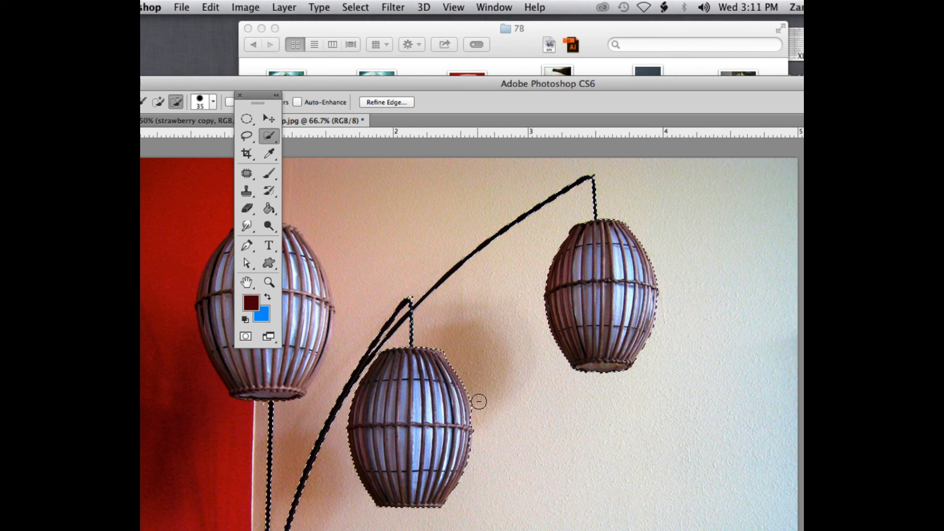
- Add the left lantern shade, then undo the stray spill and the test fill
left_click_drag(265, 94, 165, 112)
left_click_drag(294, 81, 374, 75)
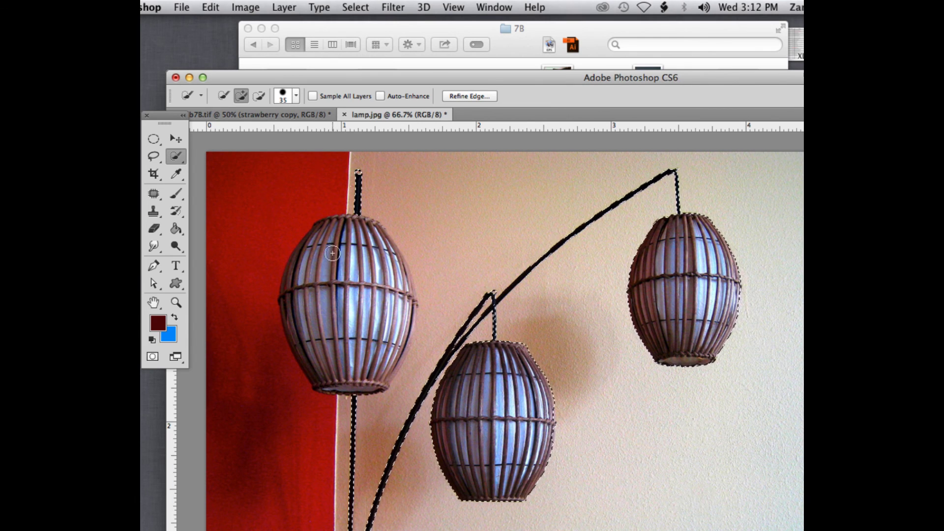
mouse_move(330, 246)
left_mouse_down()
mouse_move(325, 279)
mouse_move(343, 323)
mouse_move(360, 283)
mouse_move(379, 326)
mouse_move(336, 338)
left_mouse_up()
mouse_move(312, 289)
left_mouse_down()
mouse_move(337, 242)
mouse_move(359, 245)
left_mouse_up()
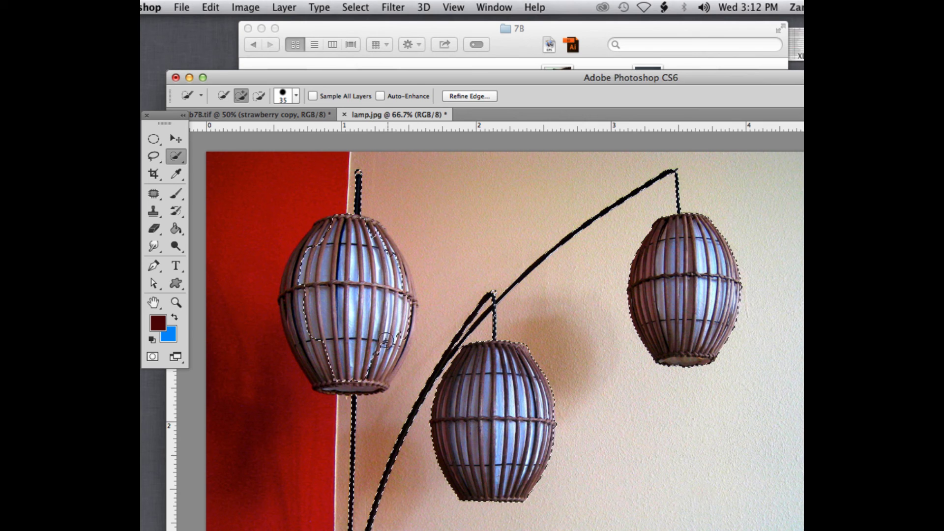
mouse_move(333, 371)
left_mouse_down()
mouse_move(299, 328)
mouse_move(300, 294)
mouse_move(362, 276)
mouse_move(372, 217)
left_mouse_up()
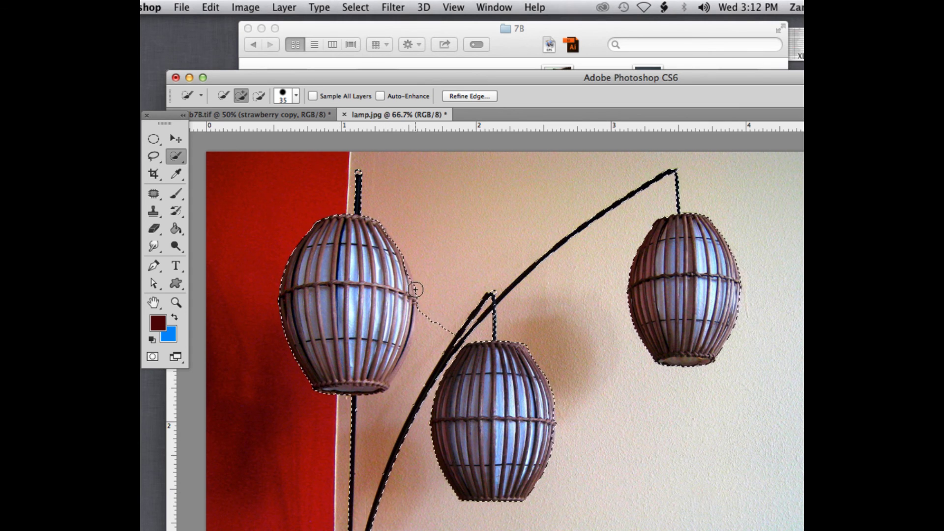
key("super+z")
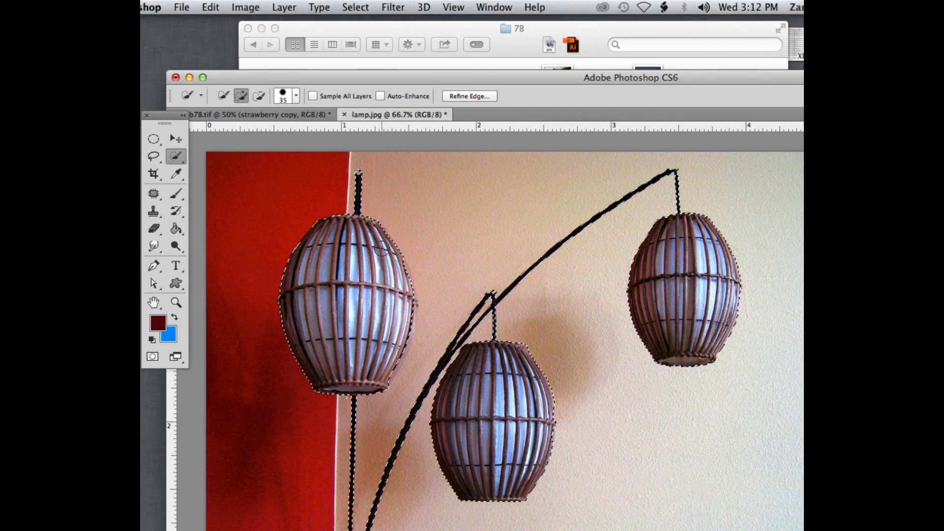
key("super+BackSpace")
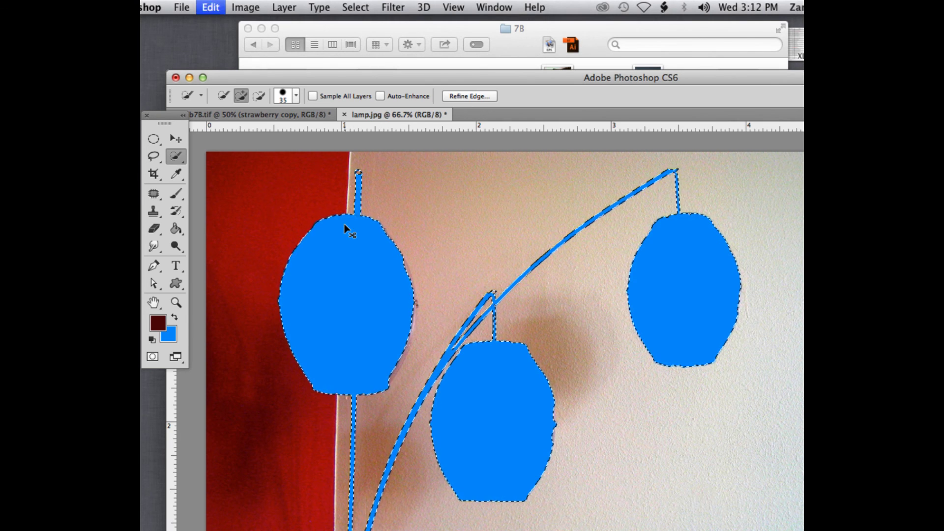
key("super+z")
- Zoom to 100% and shrink the Quick Selection brush to 20 px
key("super+equal")
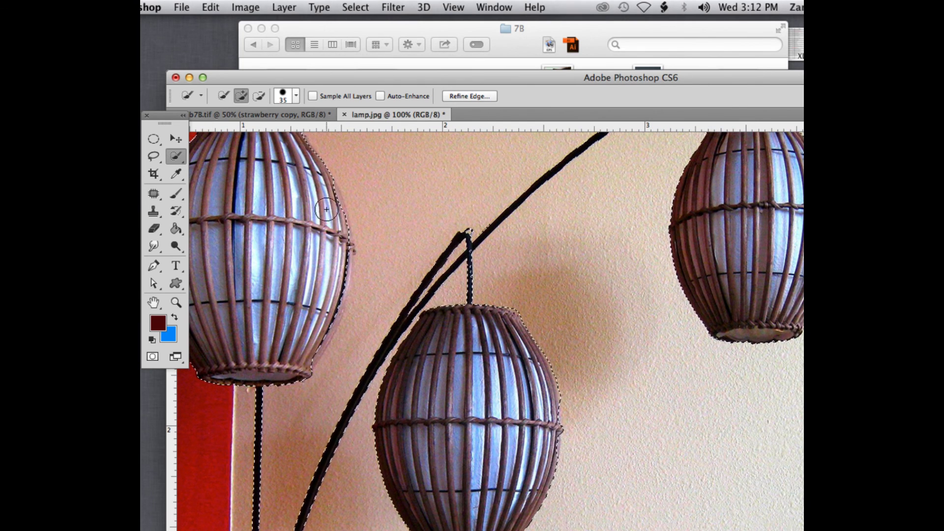
key("bracketleft")
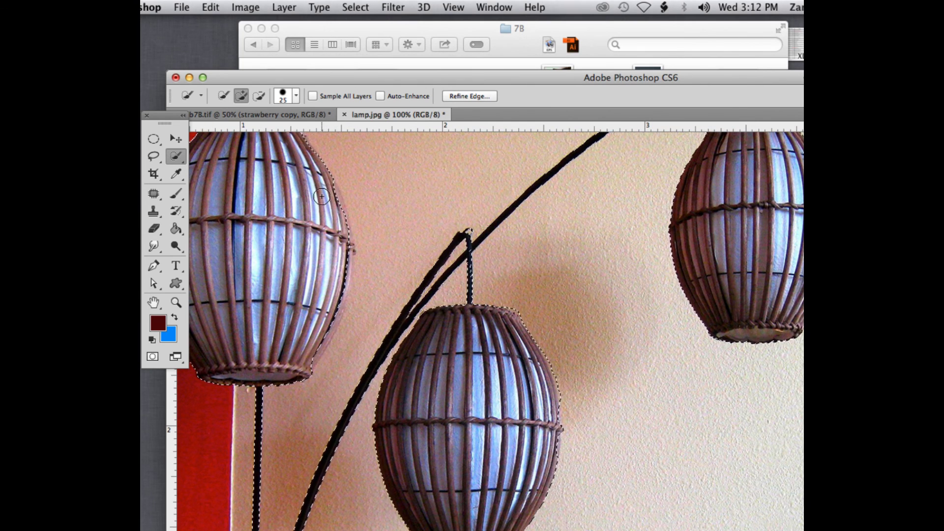
key("bracketleft")
key("bracketleft")
key("alt")
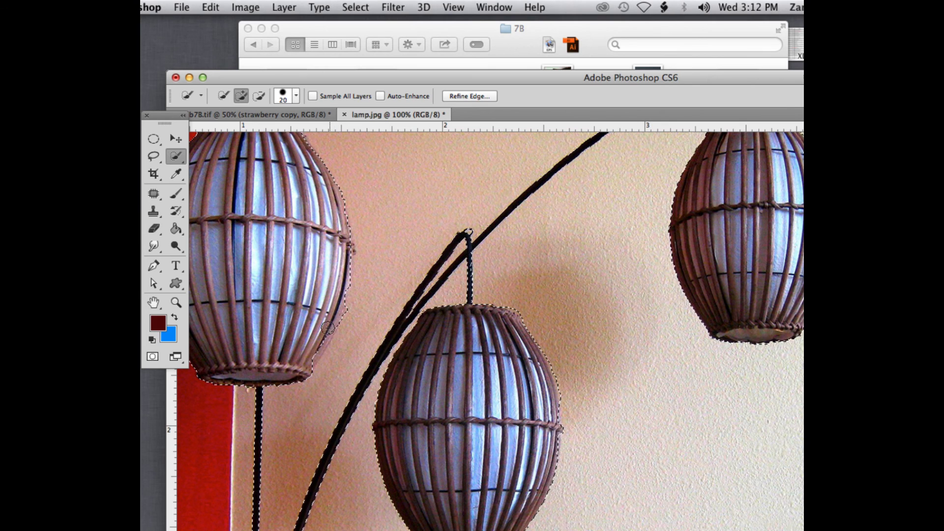
- Subtract the stray wall along the lantern edges so the selection hugs the shades
key("alt")
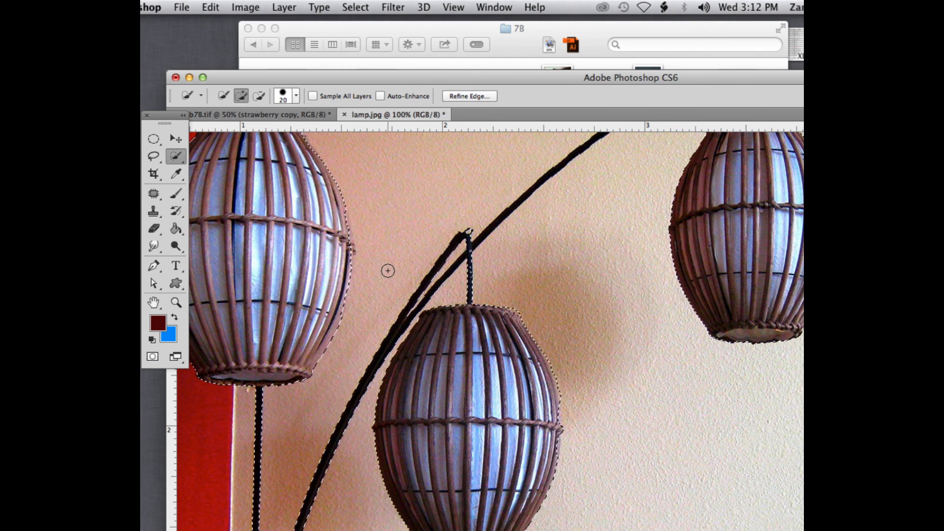
scroll(367, 179, "down", 3)
scroll(364, 177, "up", 2)
key("alt")
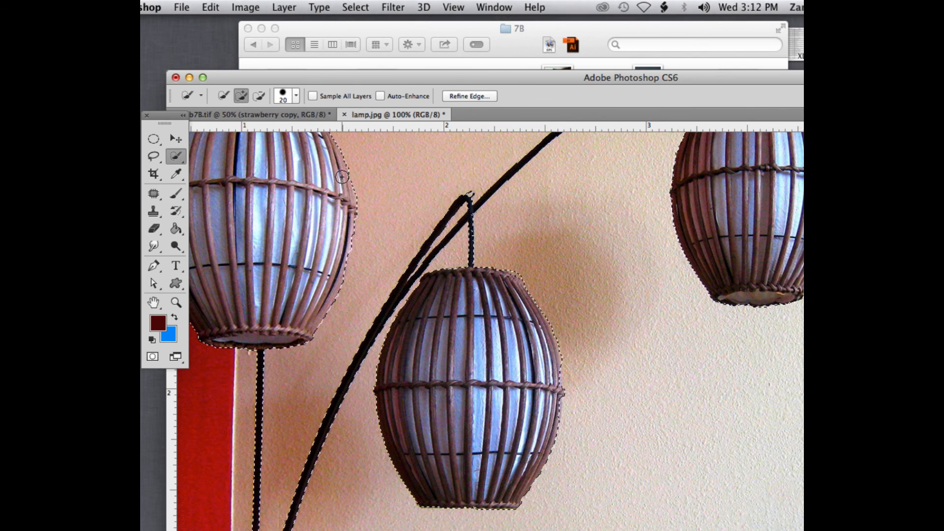
scroll(325, 206, "down", 6)
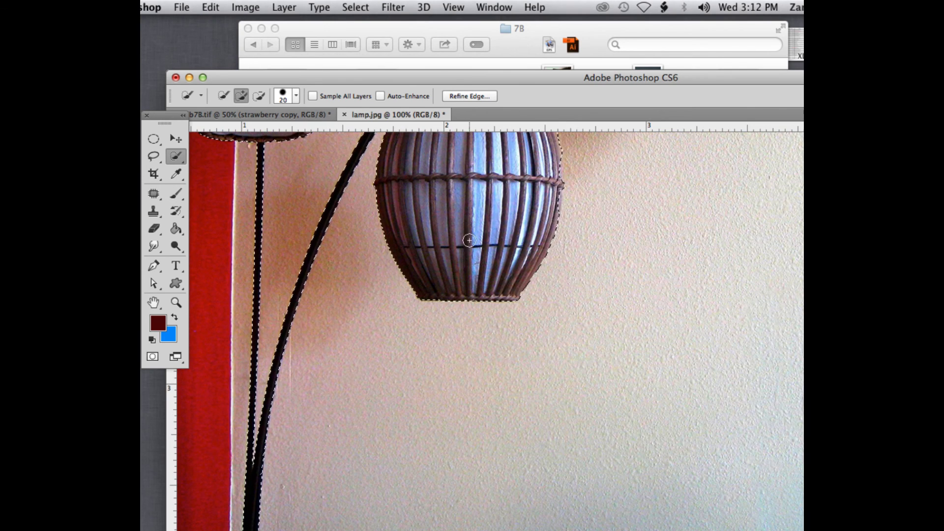
scroll(544, 206, "up", 4)
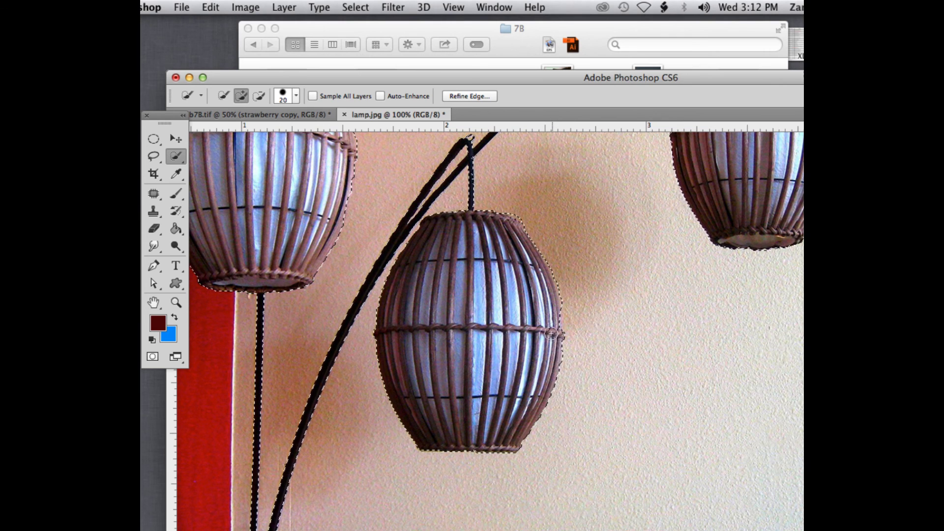
key("alt")
scroll(546, 219, "up", 5)
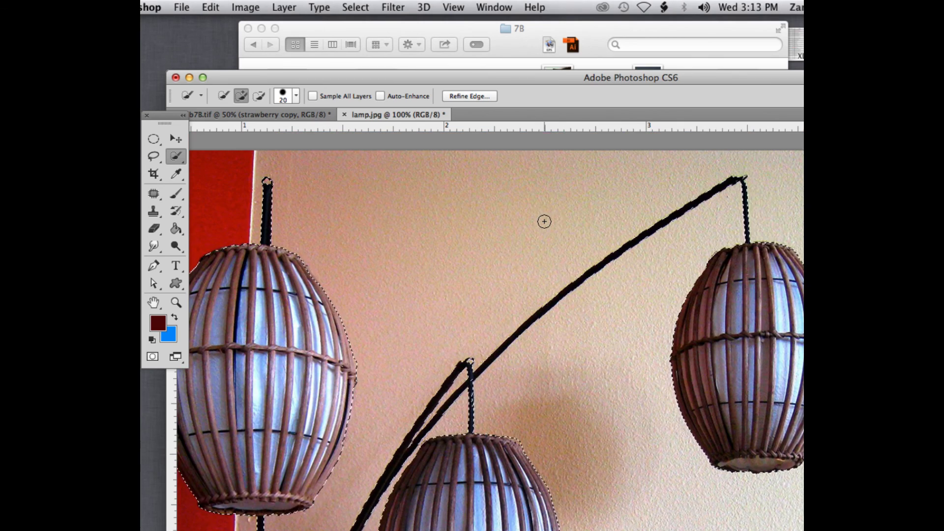
left_click_drag(636, 78, 606, 52)
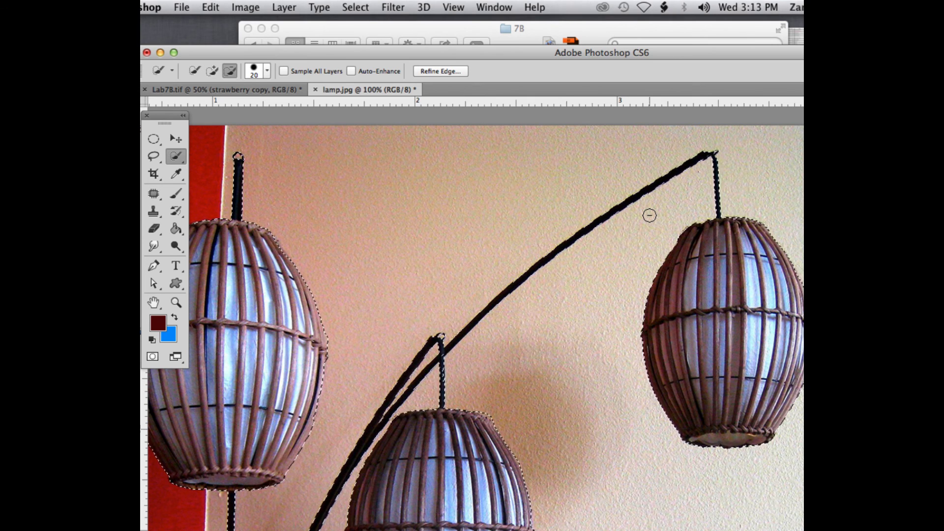
left_click_drag(461, 50, 487, 30)
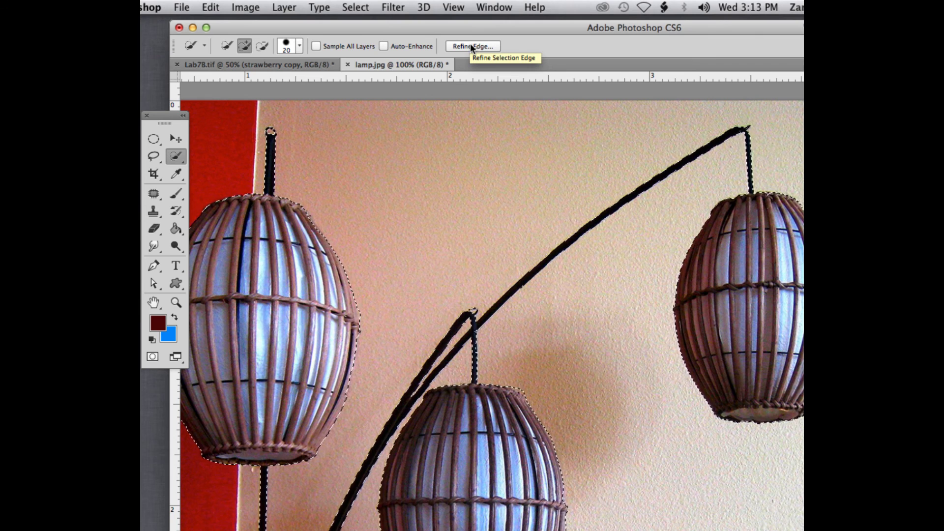
- Refine the lamp selection's edges with Smart Radius at 1.0 px and apply it
left_click(470, 46)
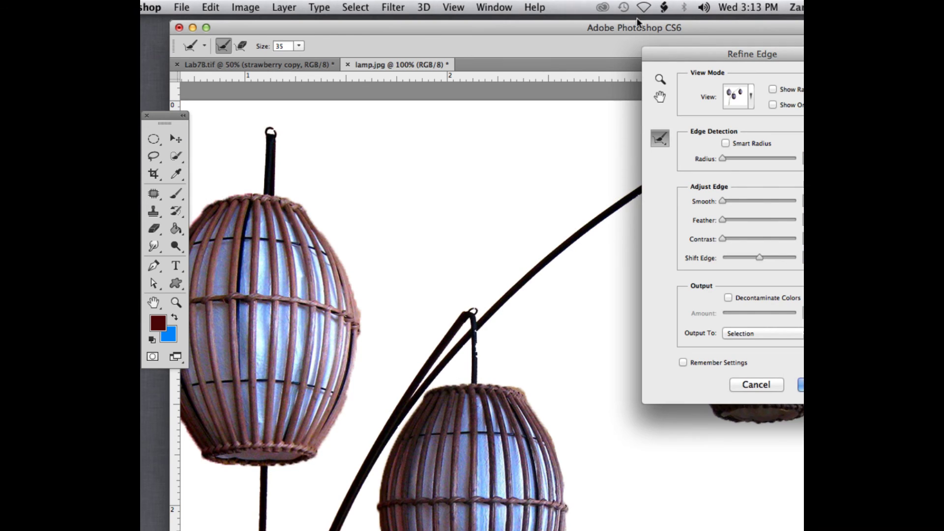
key("super+minus")
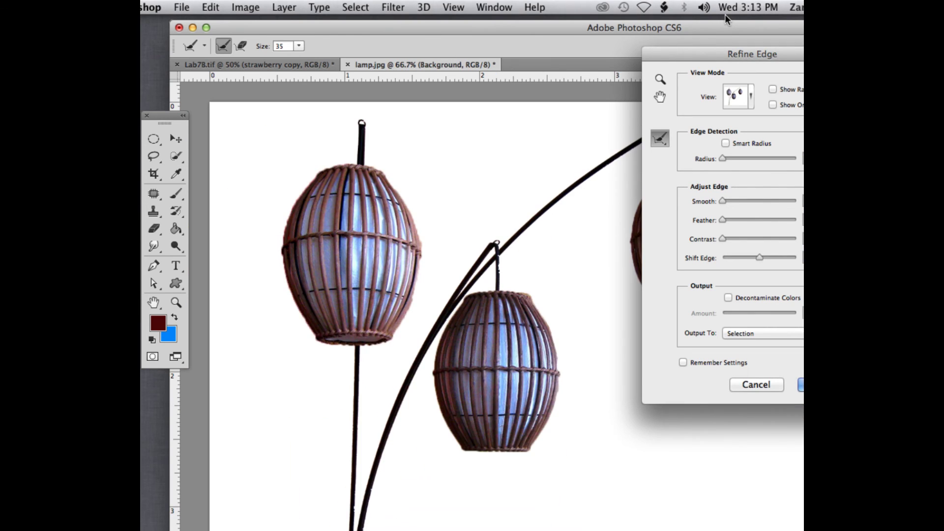
left_click_drag(711, 49, 542, 55)
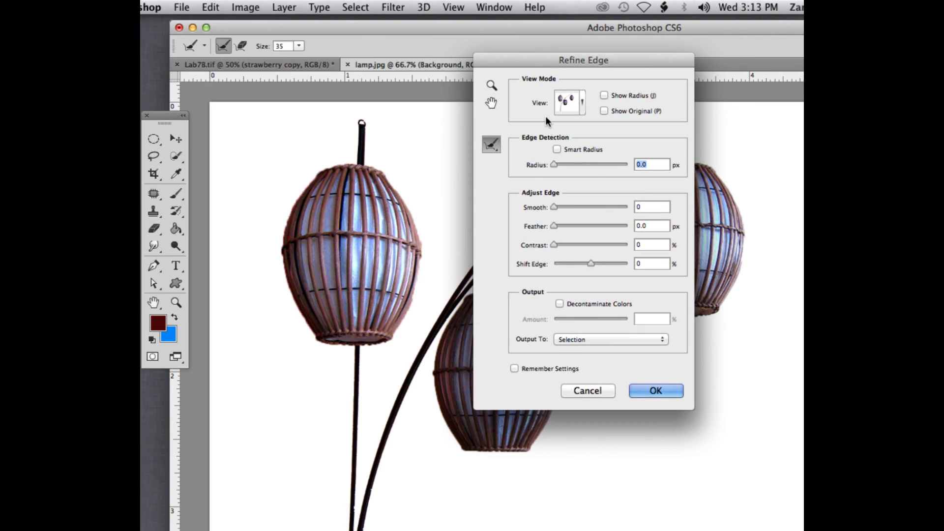
left_click(557, 150)
left_click_drag(554, 164, 558, 168)
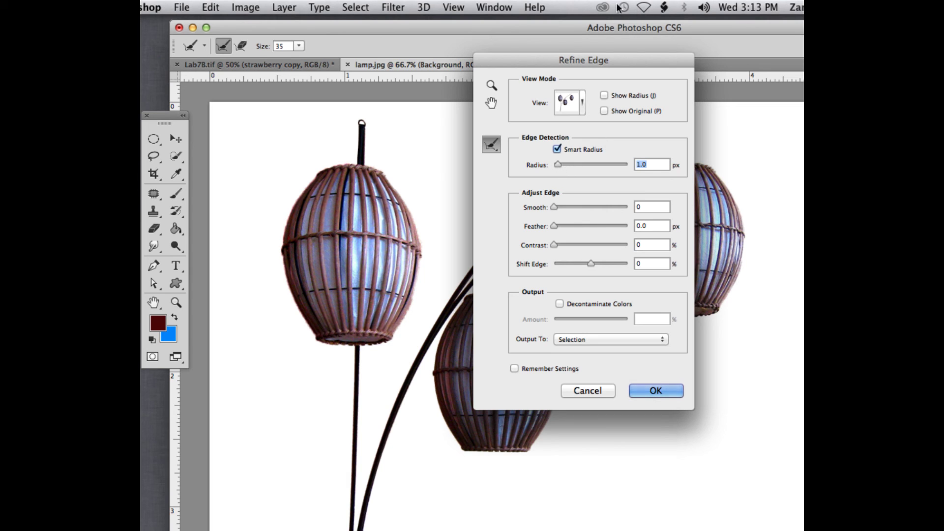
left_click_drag(538, 61, 496, 83)
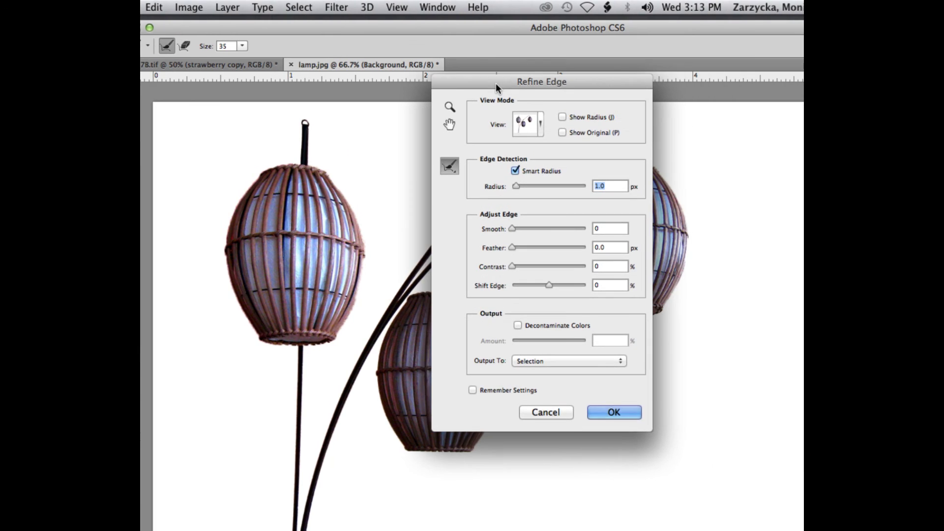
left_click(612, 413)
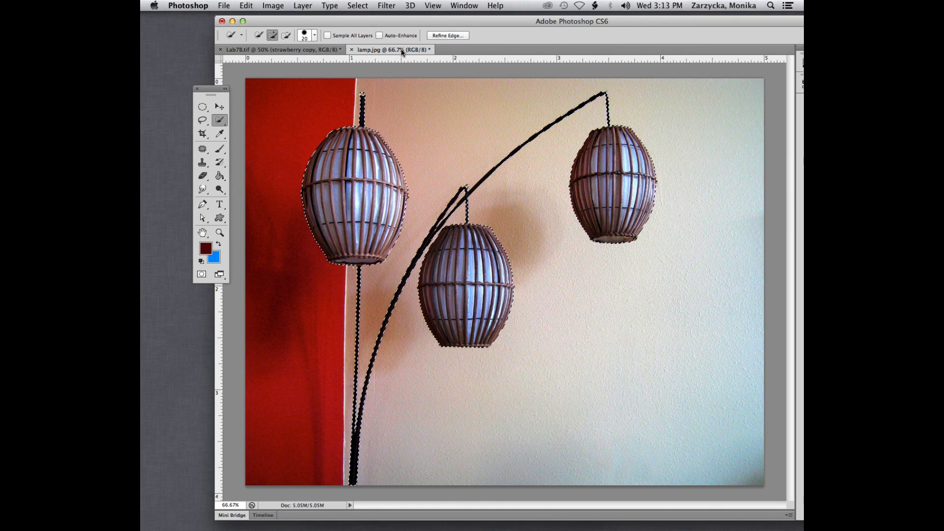
- Drag the selected lamp from lamp.jpg into the Lab78.tif scene with the Move tool
left_click_drag(401, 52, 387, 49)
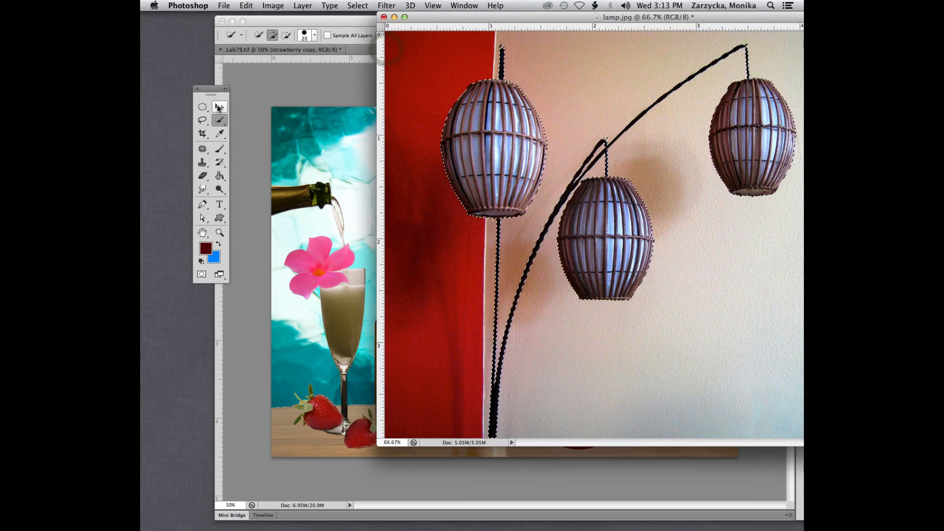
left_click(219, 106)
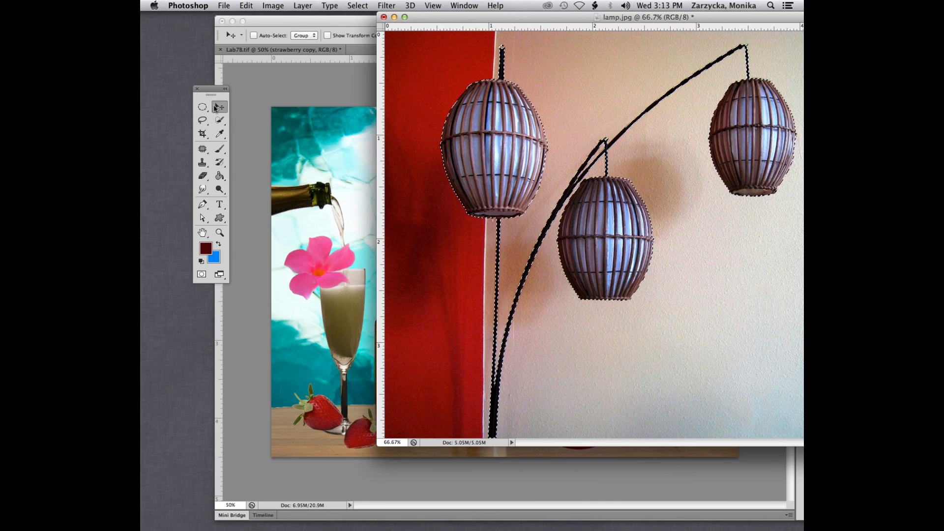
left_click_drag(524, 132, 495, 132)
left_click_drag(337, 156, 408, 173)
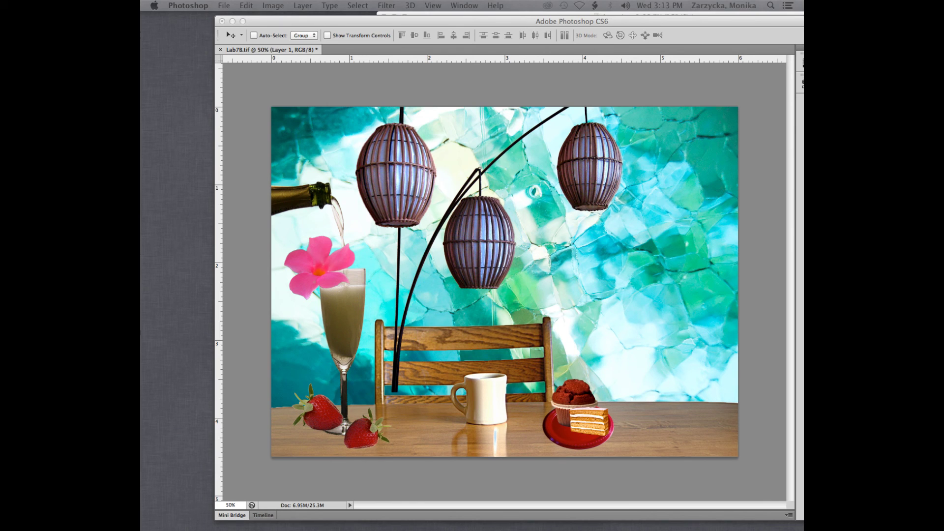
left_click(397, 150)
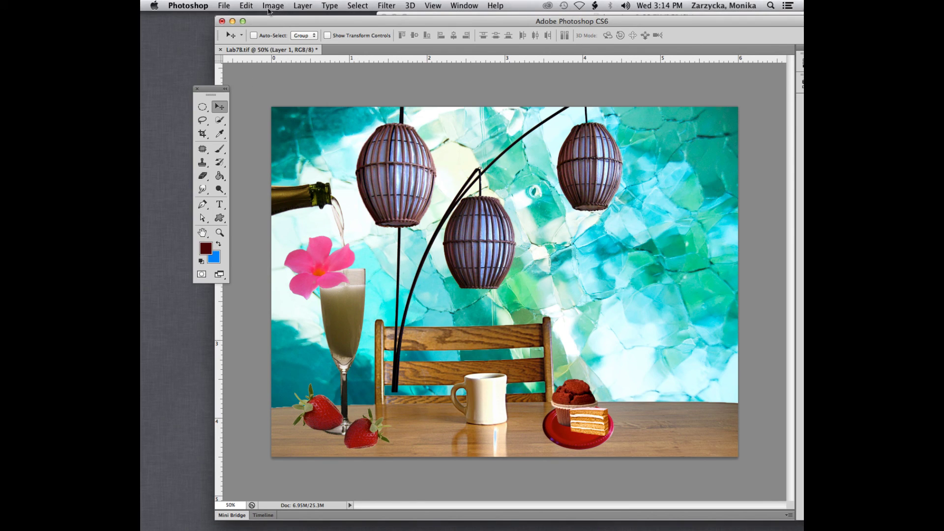
- Flip the lamp horizontally and stand it on the right side of the table
left_click(246, 5)
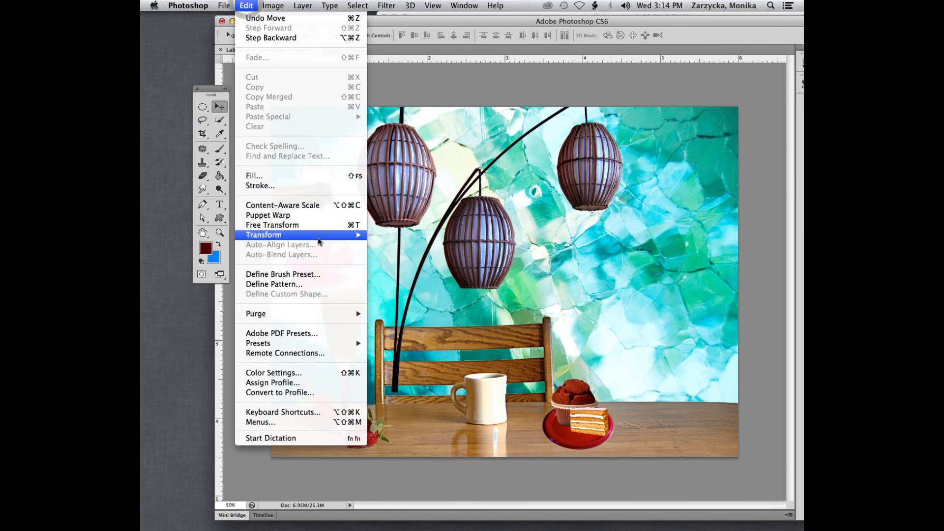
mouse_move(315, 235)
left_click(427, 365)
left_click_drag(496, 236, 605, 249)
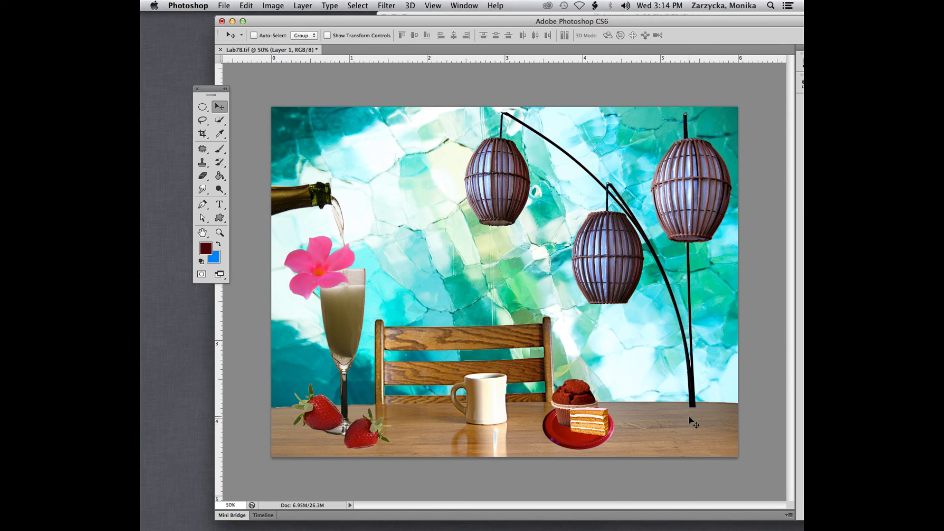
- Rename Layer 1 to 'lamp' and drag it beneath the table layer, above Background
left_click_drag(684, 18, 559, 17)
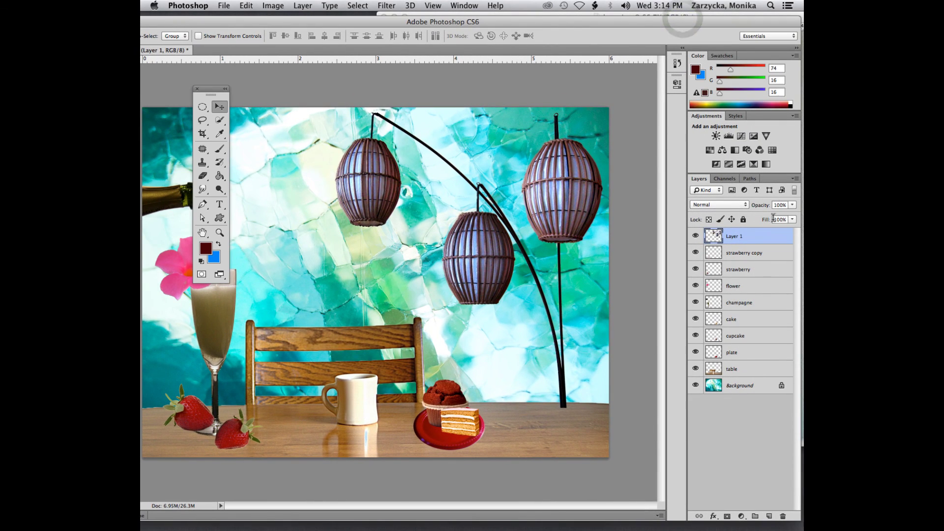
left_click_drag(714, 20, 668, 19)
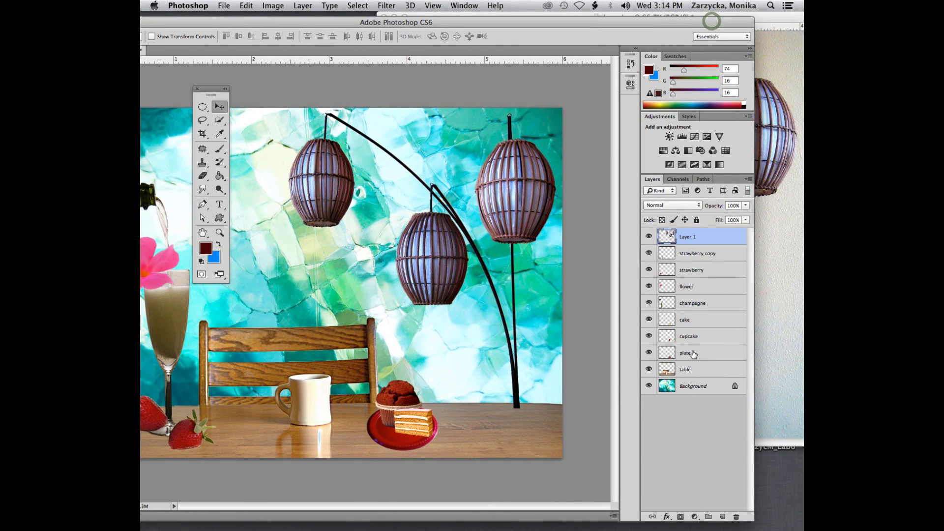
double_click(688, 237)
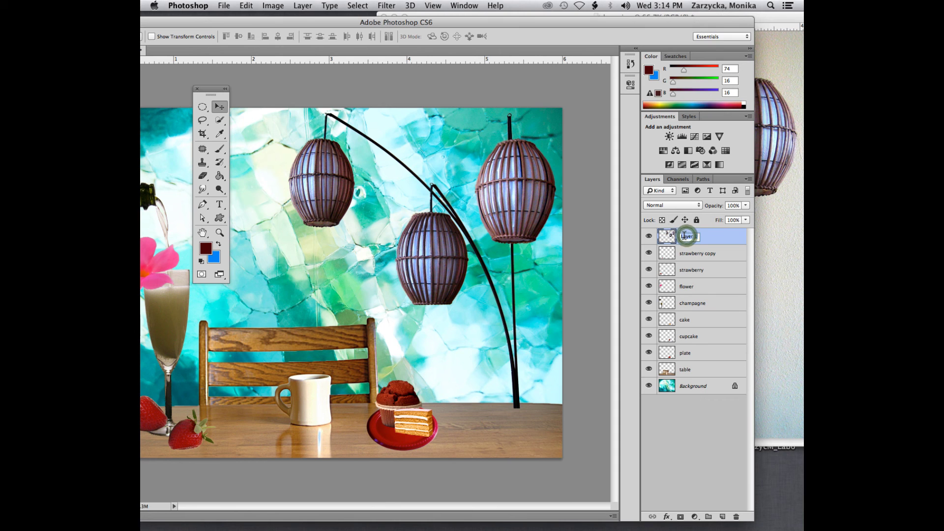
type("lamp")
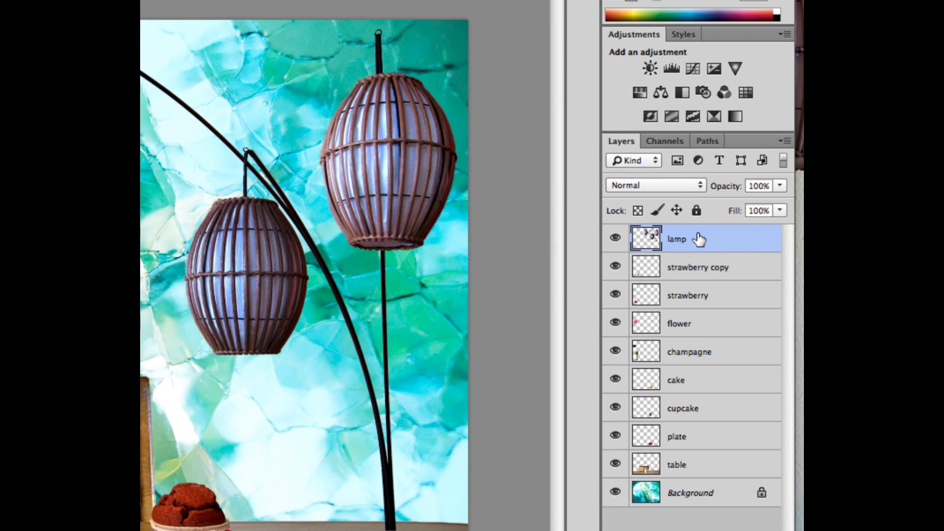
left_click_drag(699, 239, 707, 475)
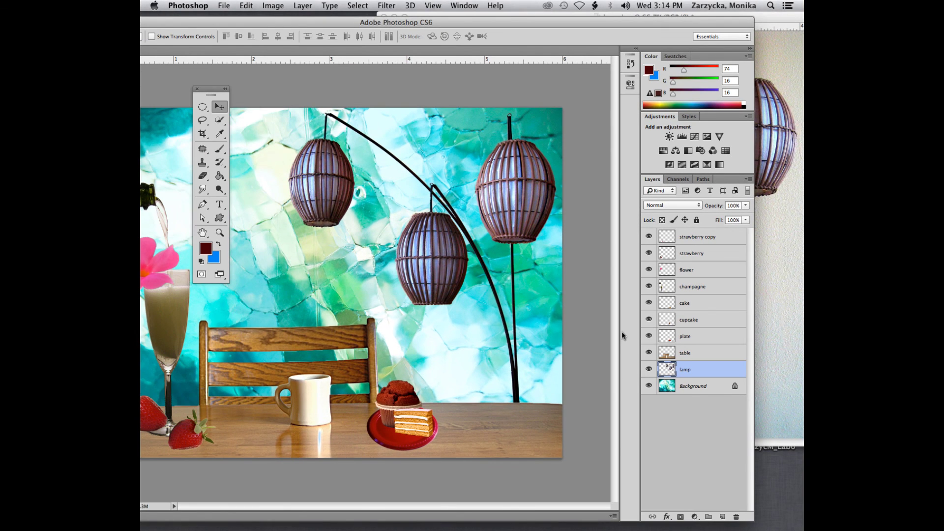
left_click_drag(278, 24, 356, 18)
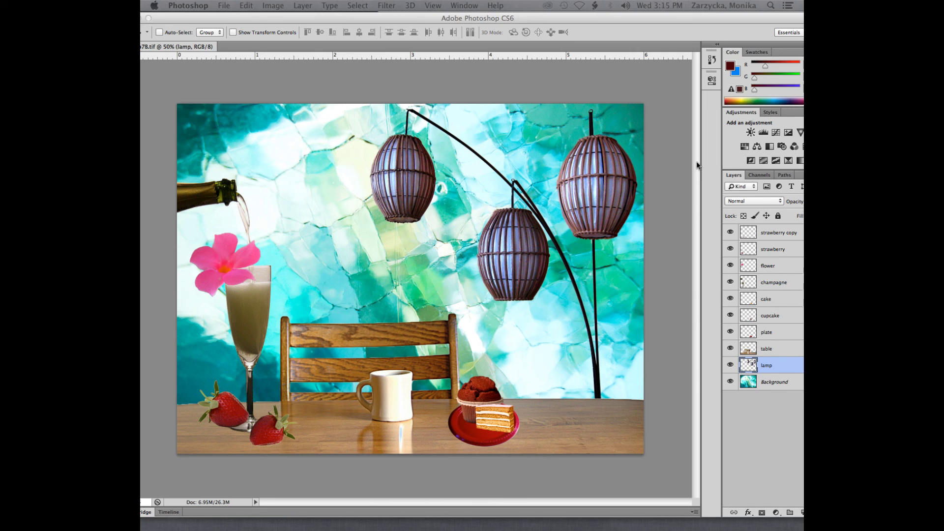
- Change the 'strawberry copy' layer name to 'strawberry2'
left_click(771, 235)
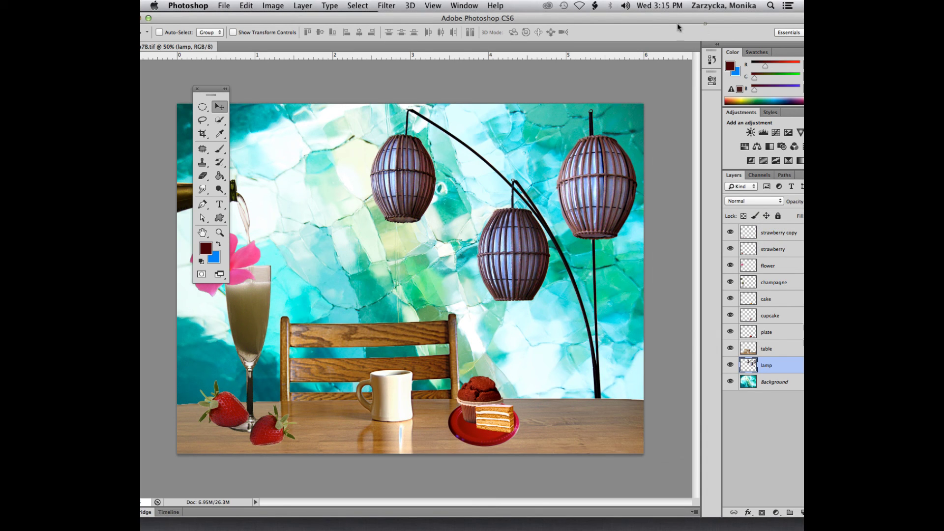
left_click_drag(706, 22, 646, 24)
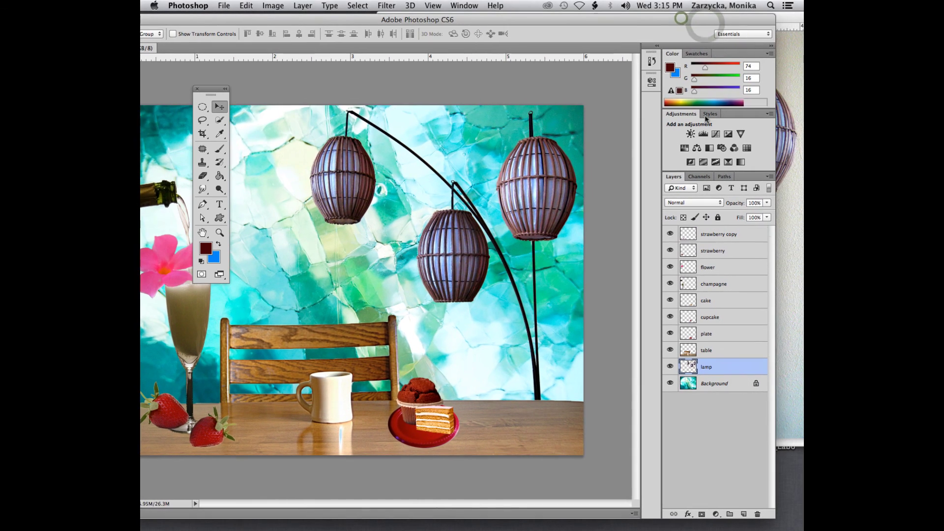
left_click(729, 239)
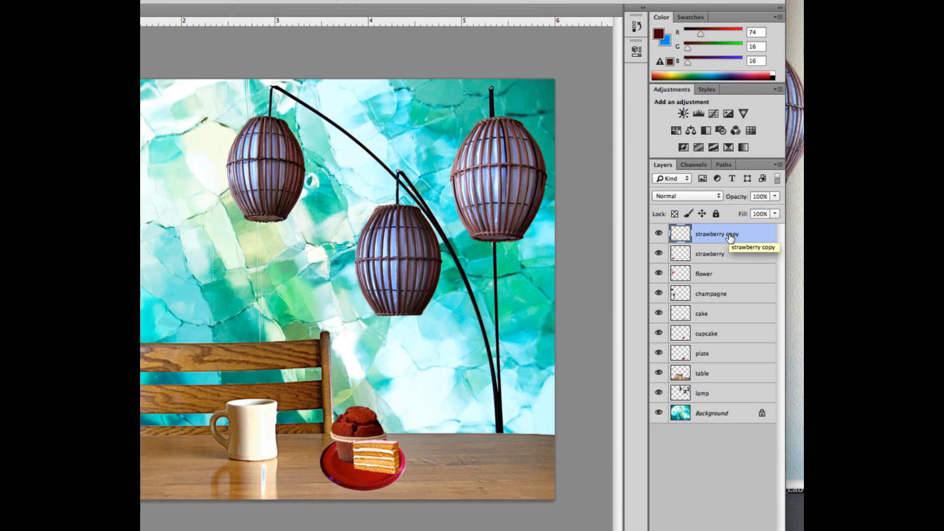
double_click(730, 236)
left_click_drag(728, 233, 744, 241)
type("2")
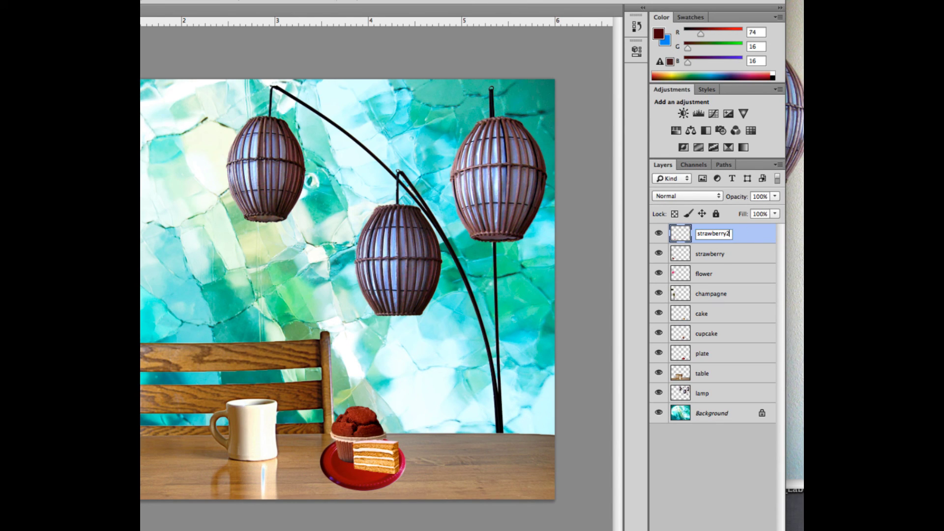
key("Return")
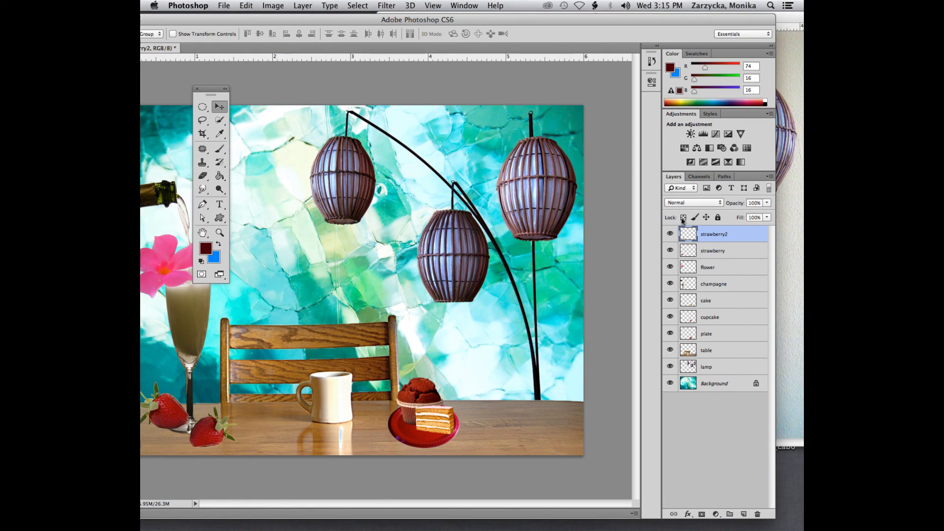
- Type the initials 'MZ' near the bottom-right of the scene and select the text
left_click(219, 204)
left_click(258, 20)
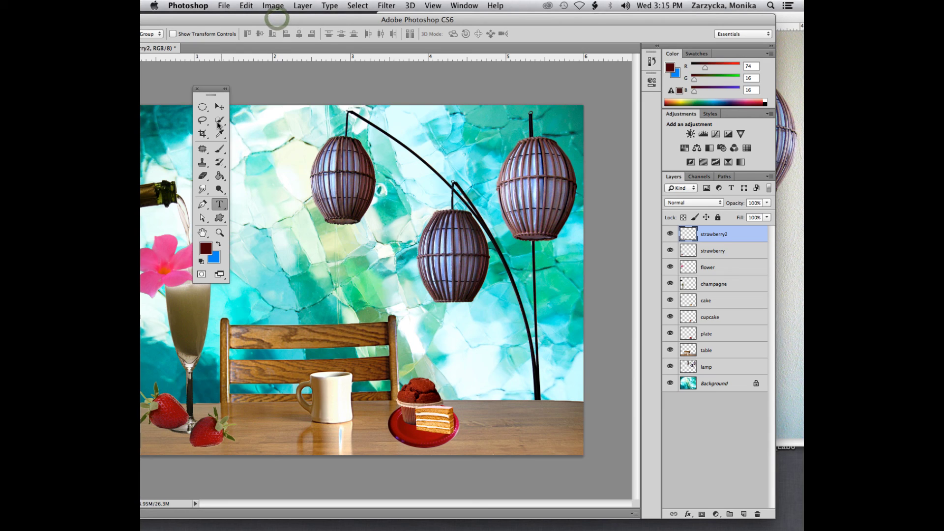
left_click(277, 20)
left_click(197, 89)
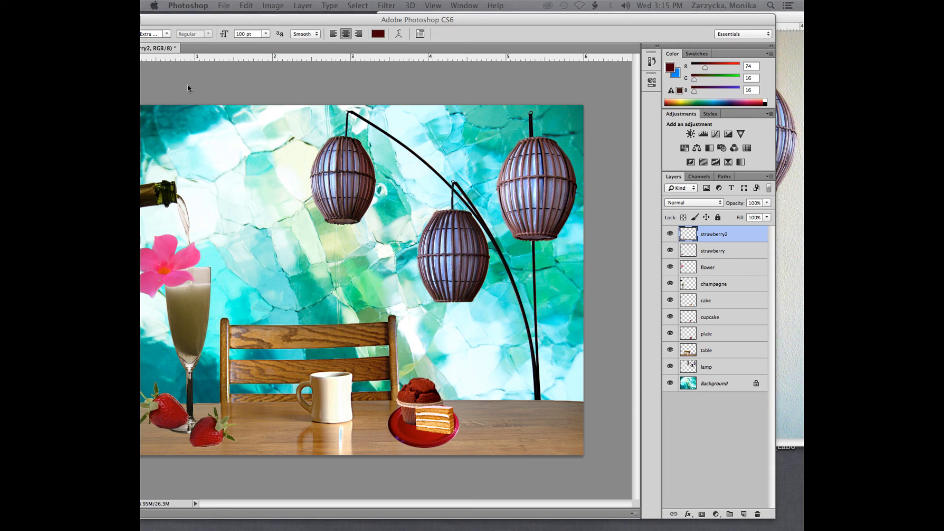
double_click(516, 18)
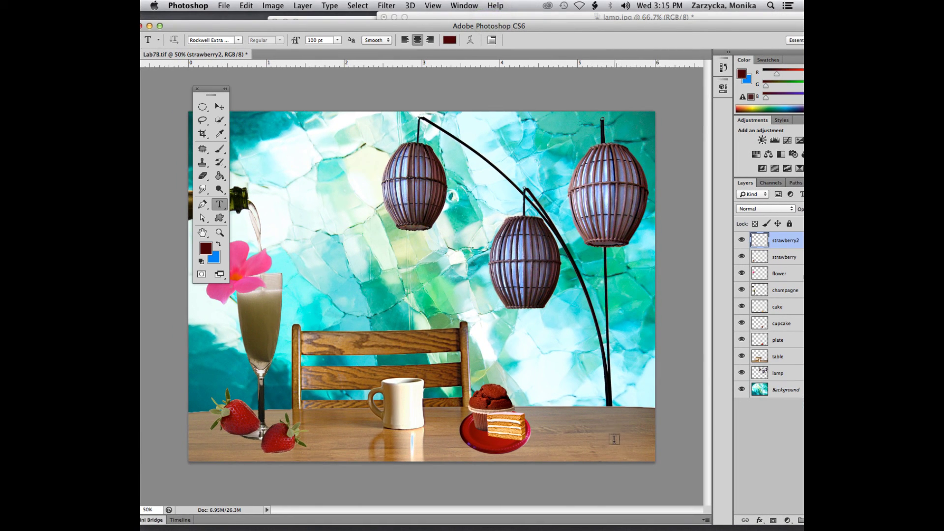
left_click(601, 441)
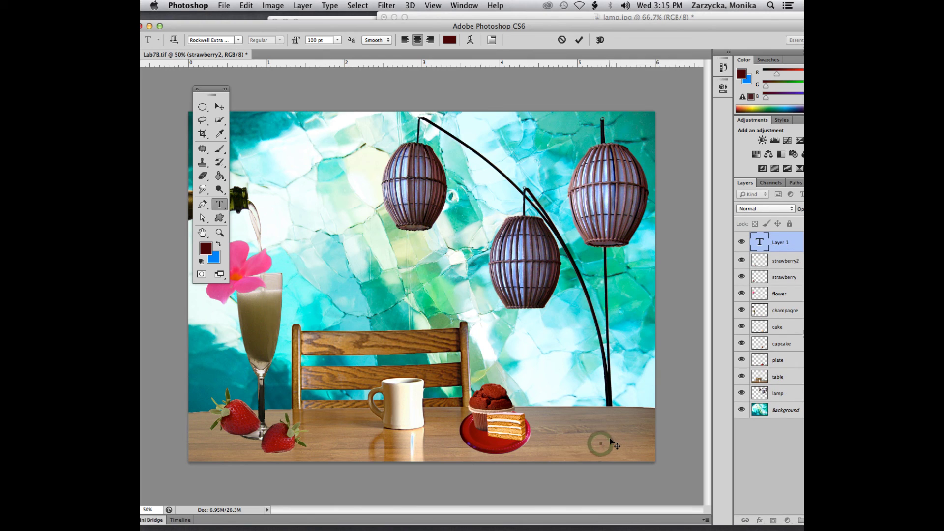
type("MZ")
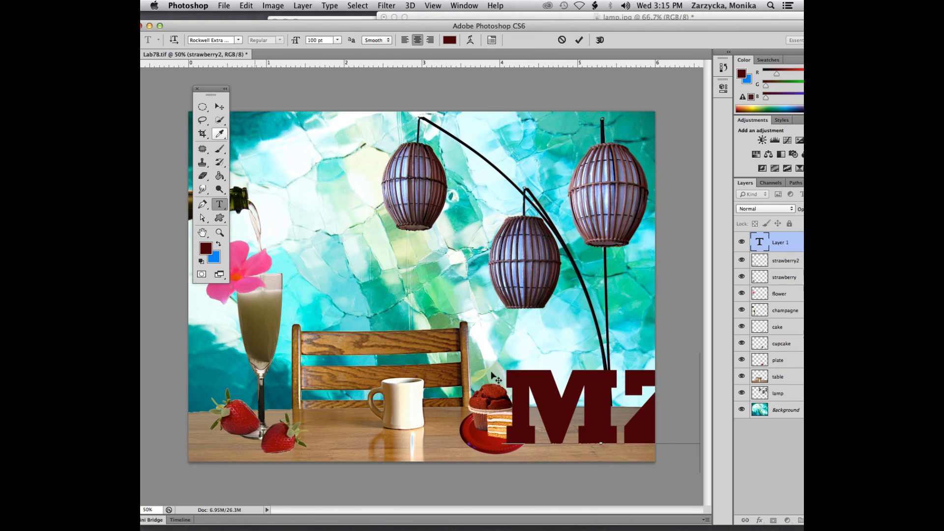
left_click_drag(512, 406, 680, 397)
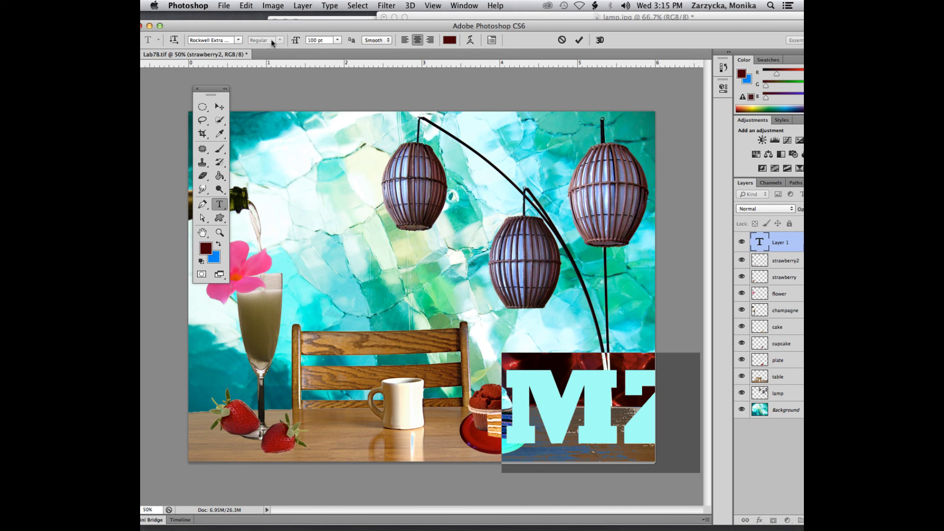
- Set the MZ text in Seravek at 18 pt
left_click(237, 41)
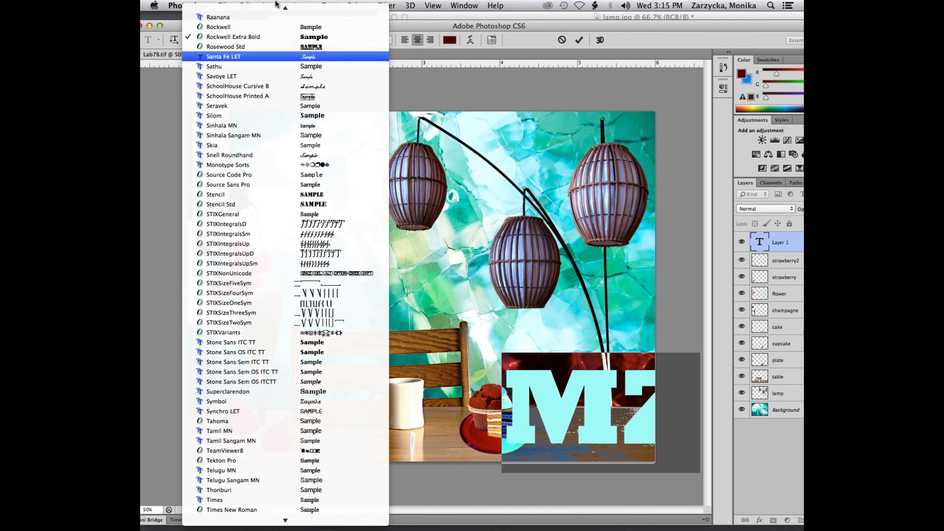
scroll(275, 74, "up", 3)
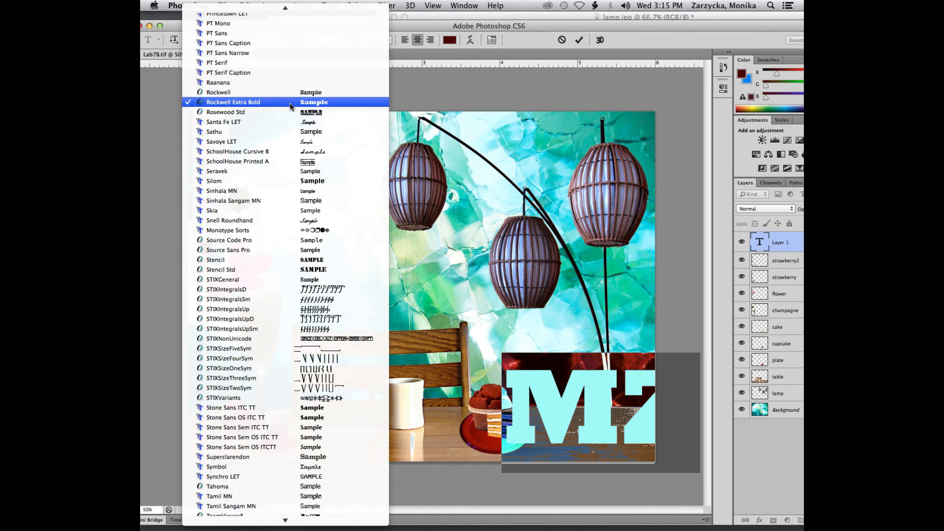
left_click(317, 171)
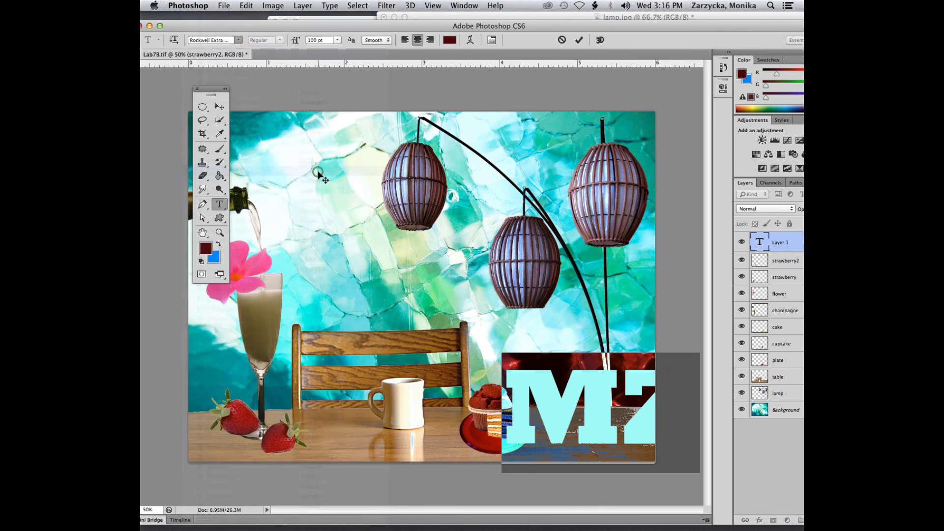
left_click(338, 42)
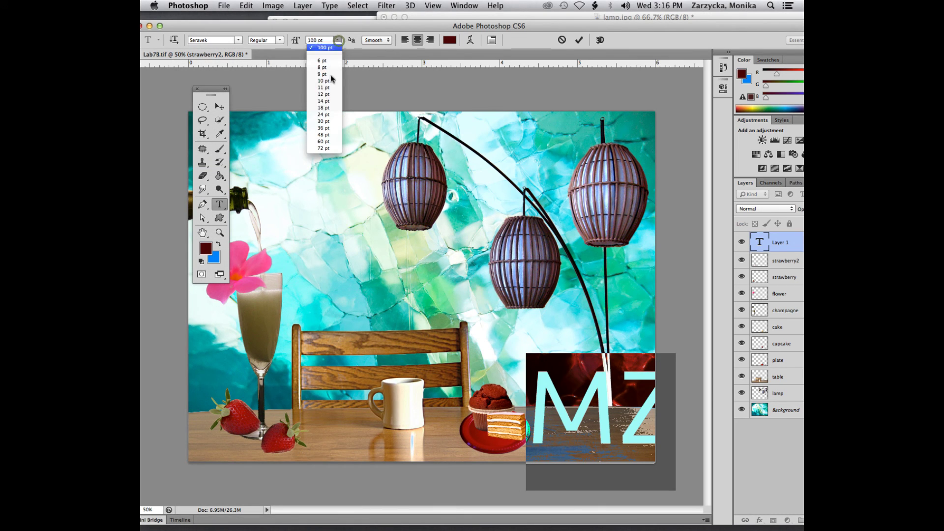
left_click(323, 108)
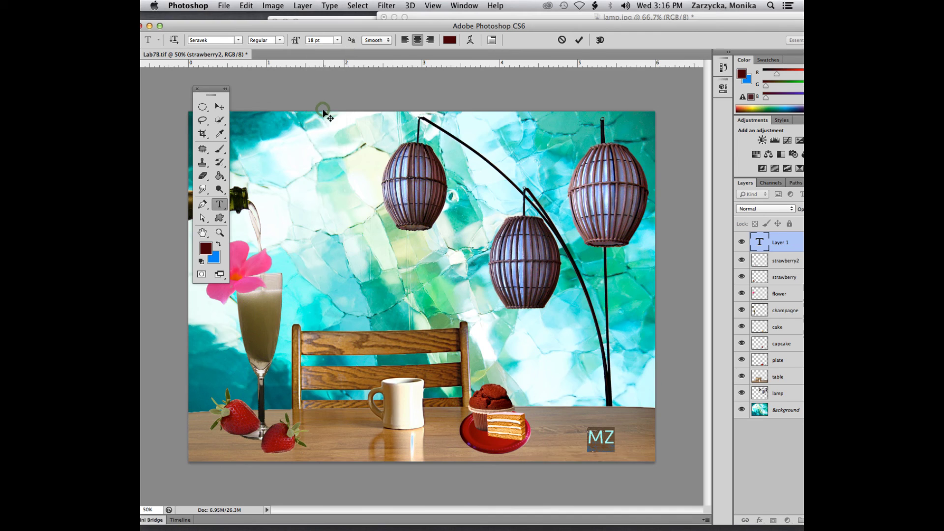
- Move the MZ initials into the lower-right corner and try the Snell Roundhand font
left_click(218, 108)
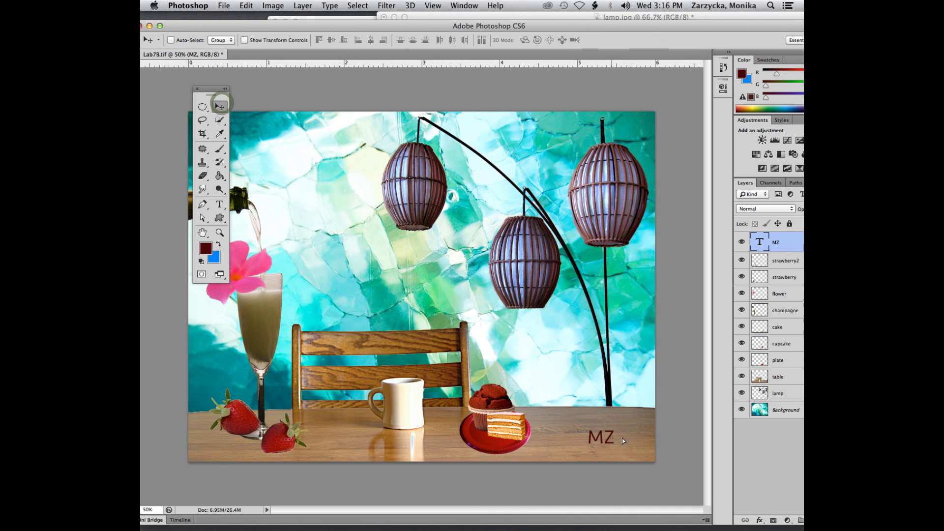
left_click_drag(627, 442, 662, 452)
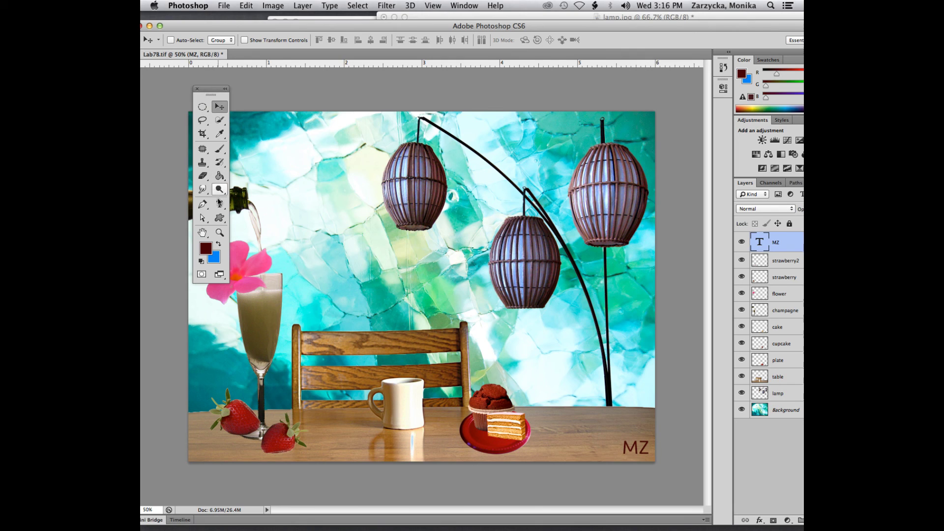
left_click(220, 205)
left_click(240, 40)
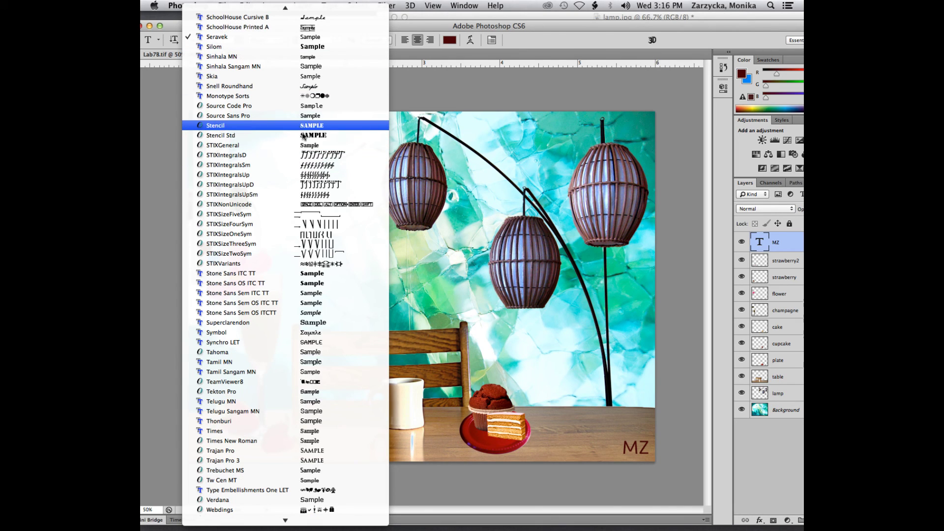
left_click(299, 86)
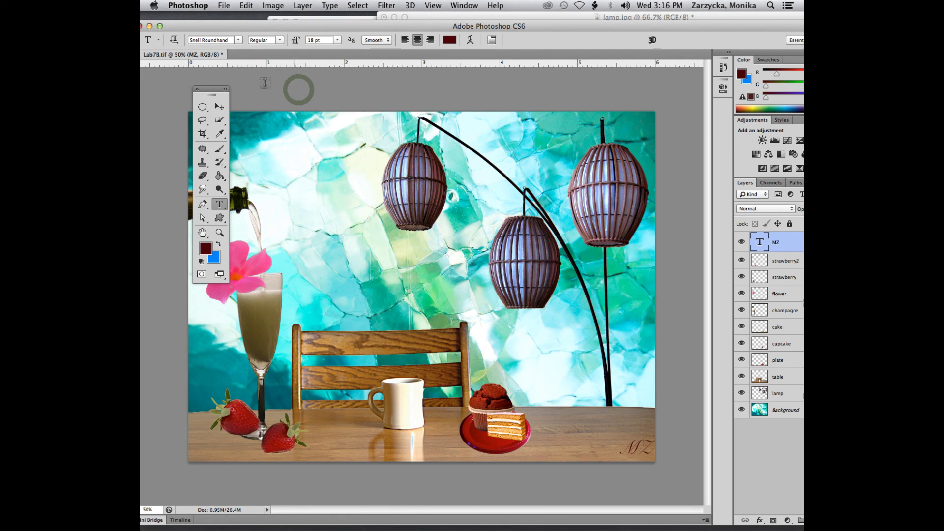
- Undo the font change and move, then nudge MZ slightly upward
left_click(220, 106)
left_click_drag(644, 452, 639, 448)
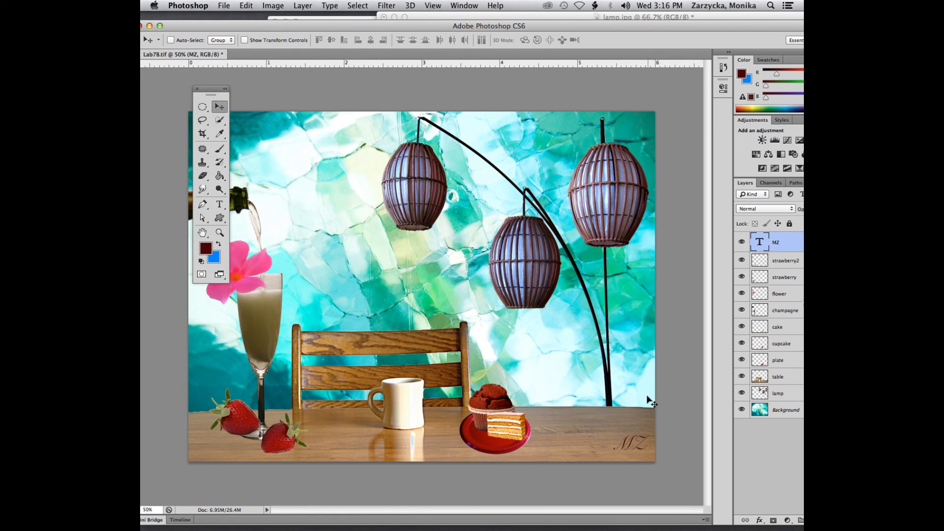
key("super+z")
key("super+alt+z")
left_click_drag(633, 441, 635, 435)
left_click_drag(583, 28, 454, 22)
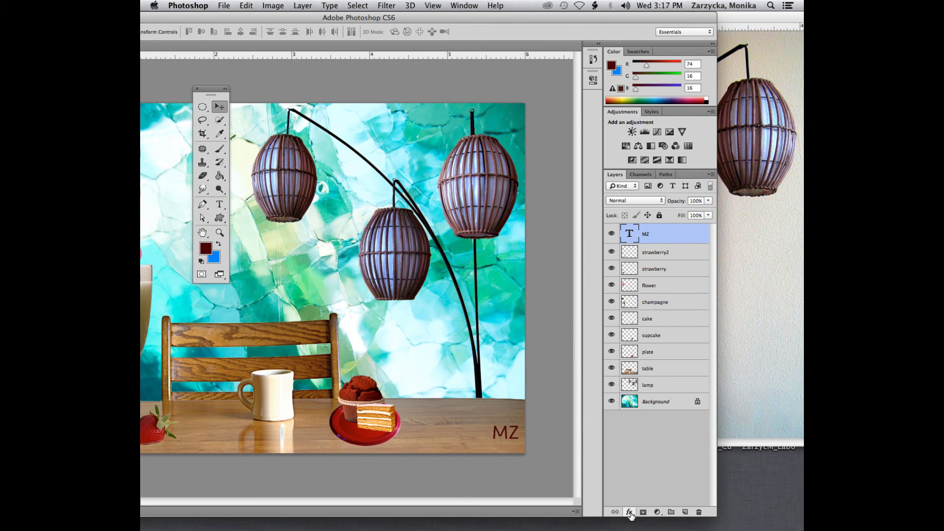
- Open Blending Options for the MZ layer and enable Drop Shadow
left_click(629, 511)
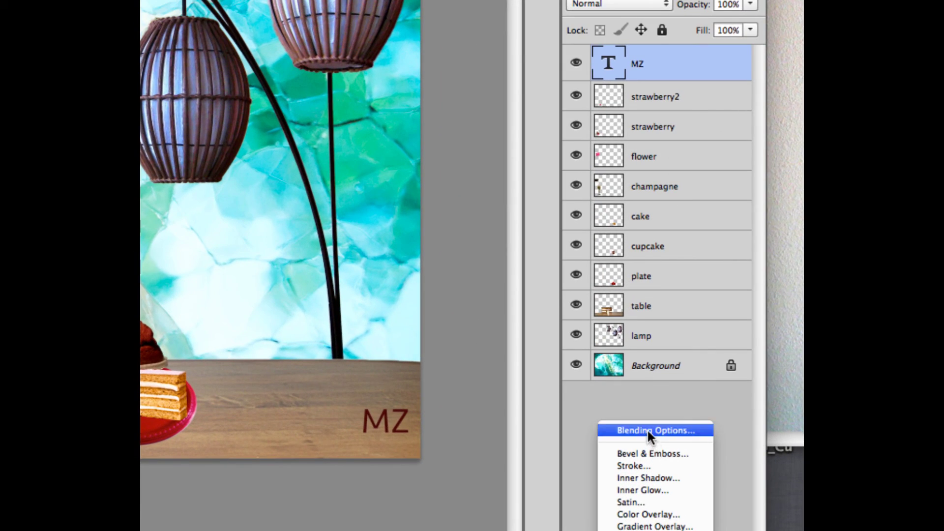
left_click(647, 429)
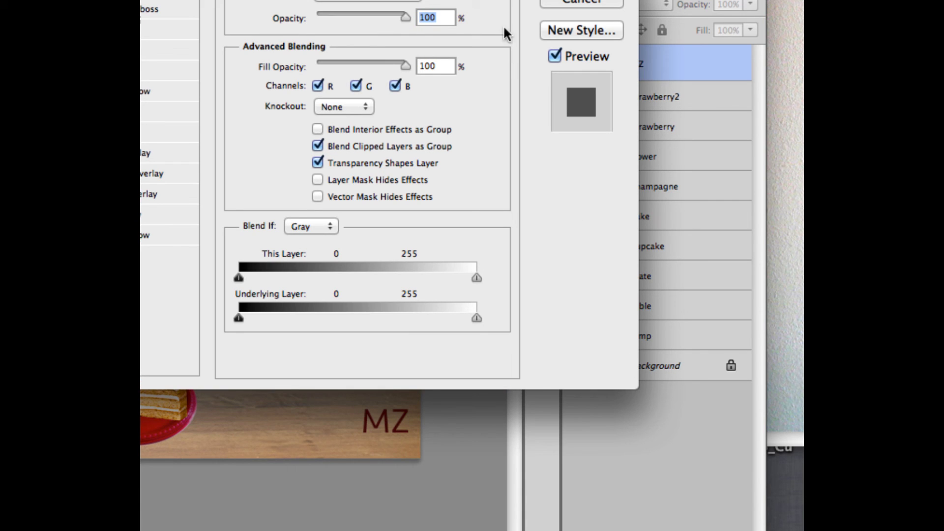
left_click_drag(379, 43, 485, 49)
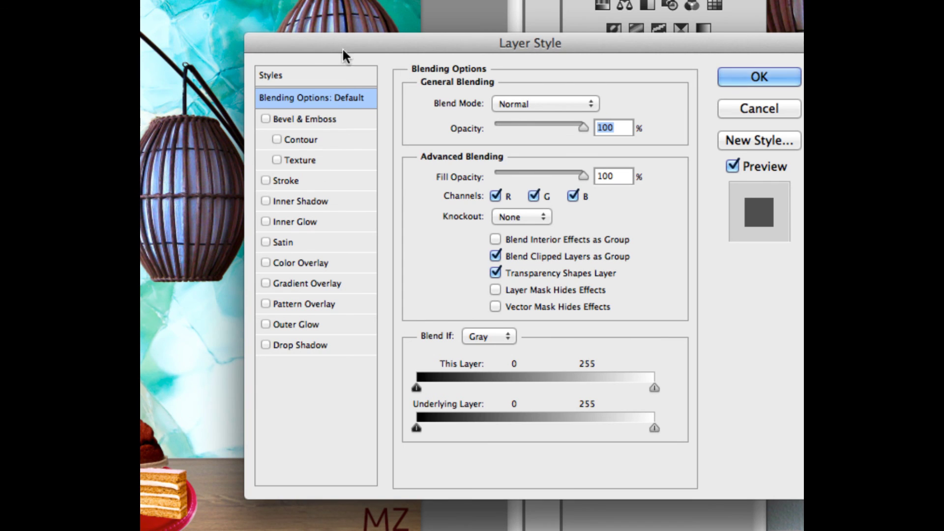
left_click_drag(342, 47, 281, 27)
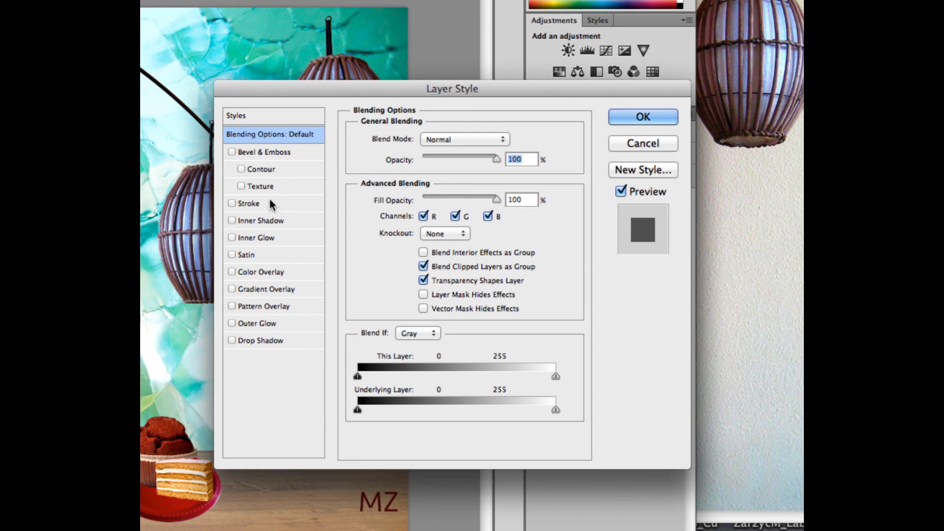
left_click(253, 340)
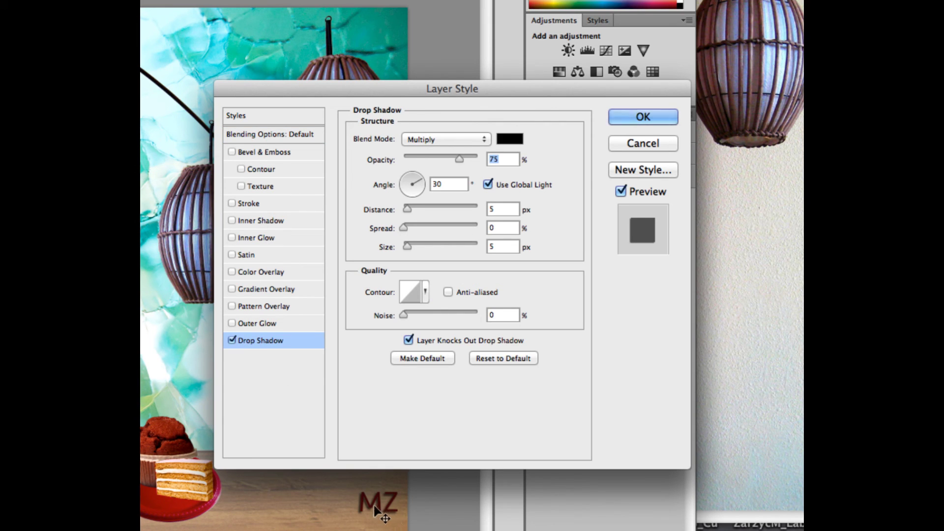
- Set the drop shadow's angle to -100°
left_click_drag(404, 91, 413, 2)
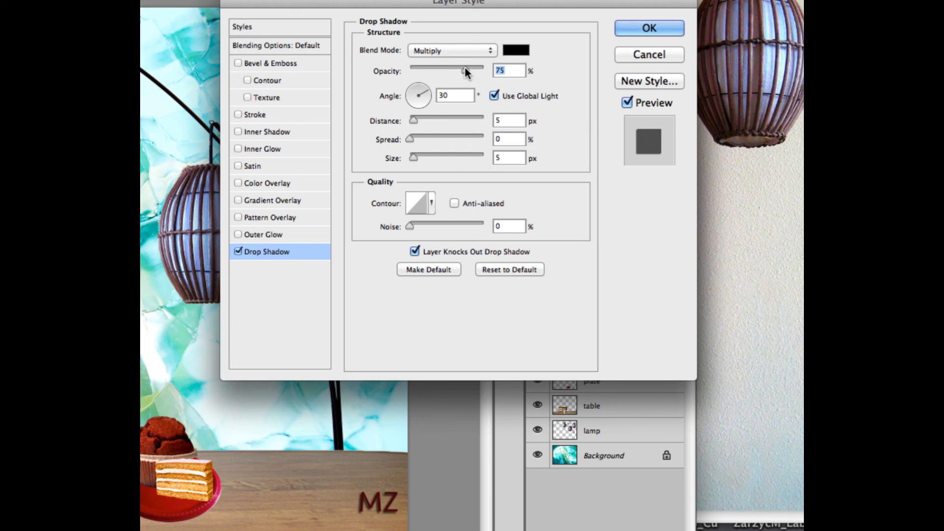
left_click(424, 99)
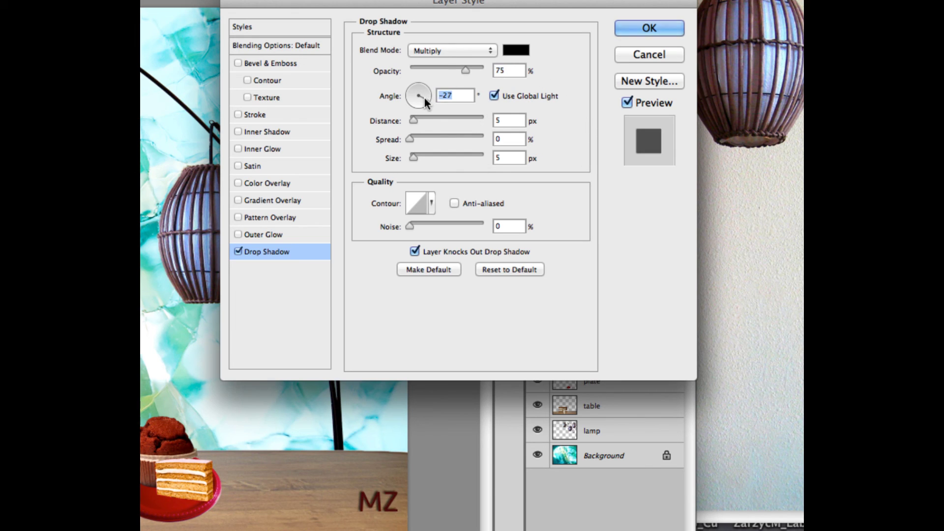
left_click_drag(424, 96, 419, 102)
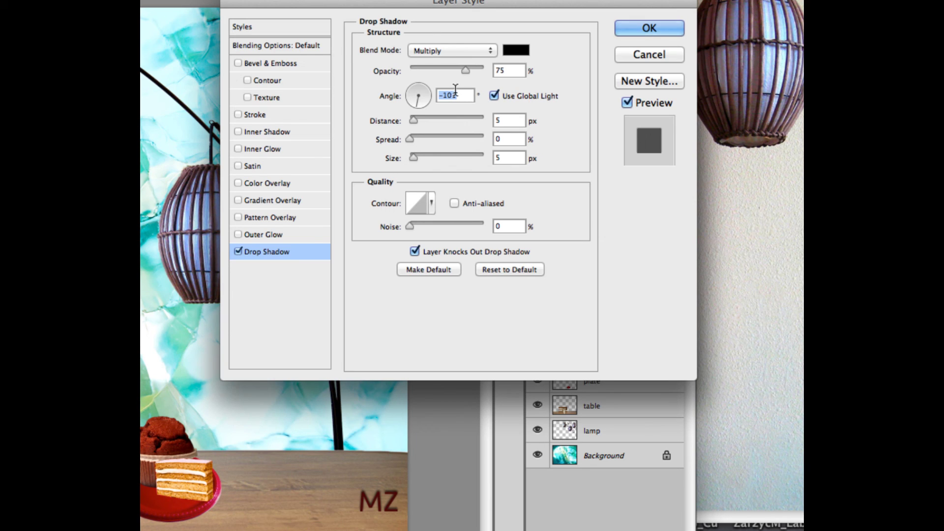
type("-100")
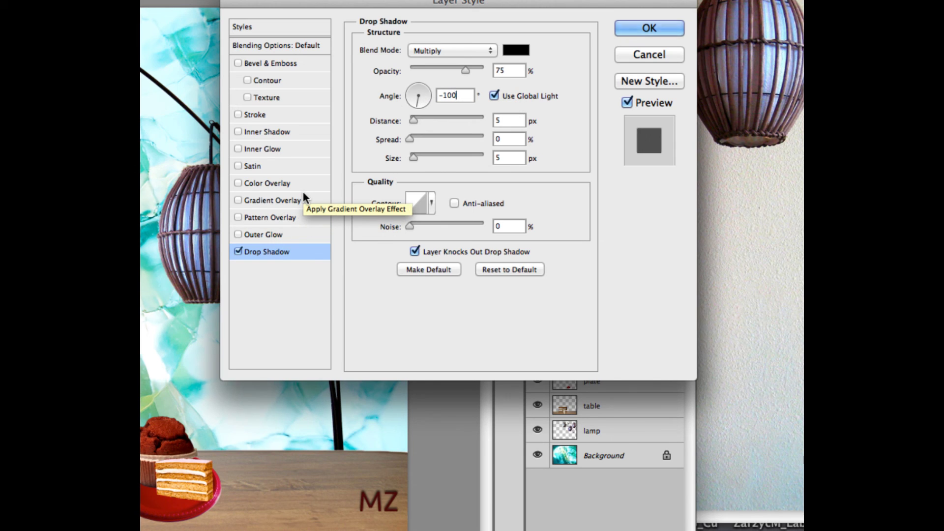
- Add an Outer Glow to the MZ initials and widen its spread
left_click(263, 234)
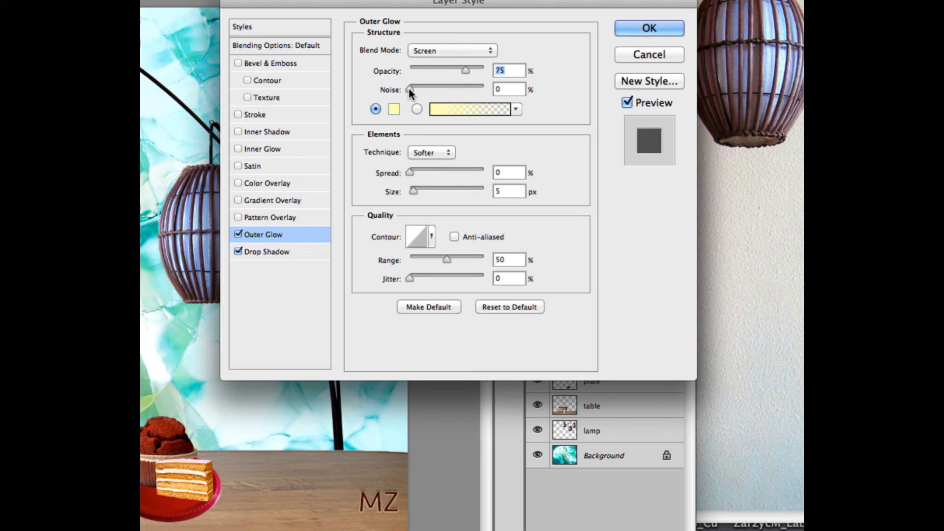
mouse_move(408, 169)
left_mouse_down()
mouse_move(426, 170)
mouse_move(416, 173)
left_mouse_up()
left_click_drag(415, 170, 415, 171)
left_click_drag(416, 173, 419, 173)
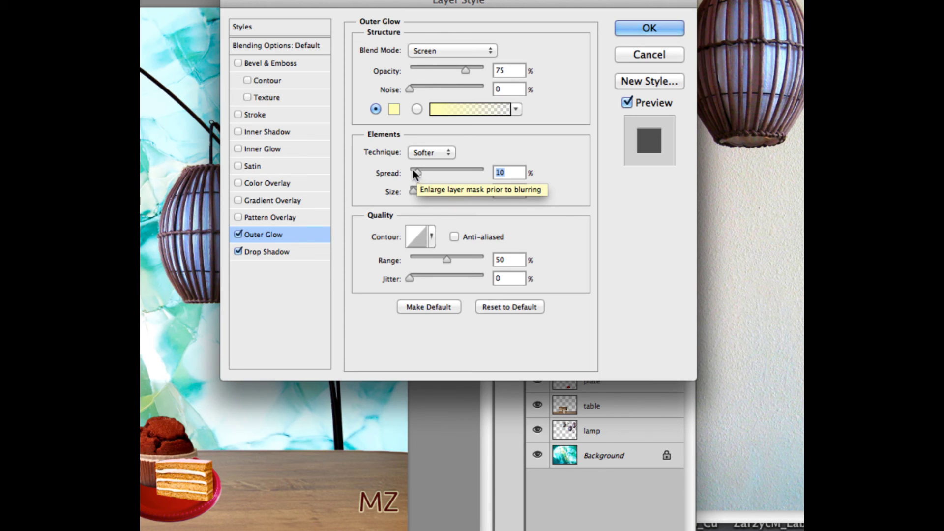
- Set the Drop Shadow angle to -100° and apply both layer effects
left_click(265, 252)
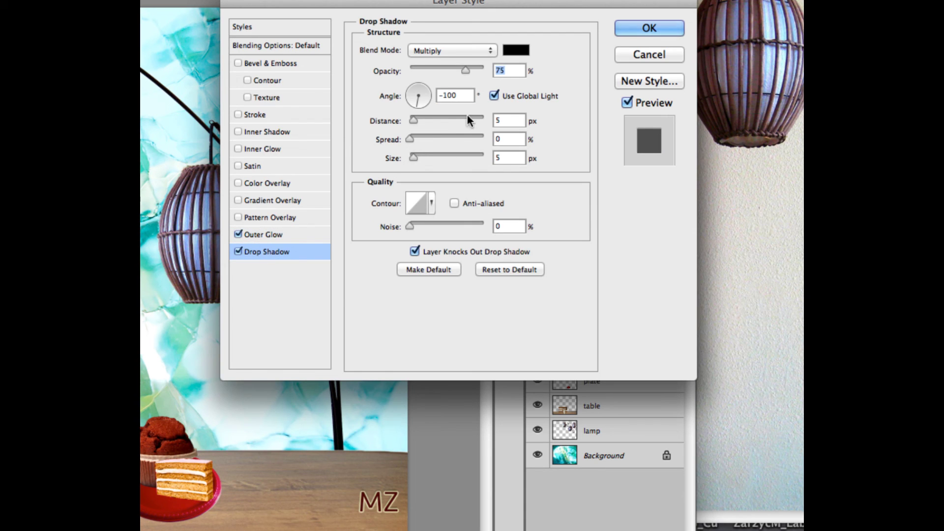
left_click_drag(418, 101, 412, 100)
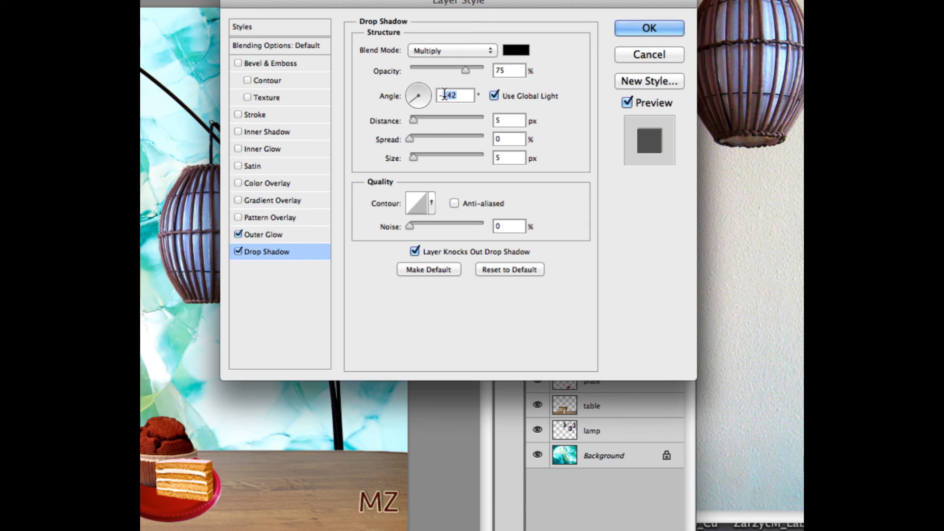
type("-100")
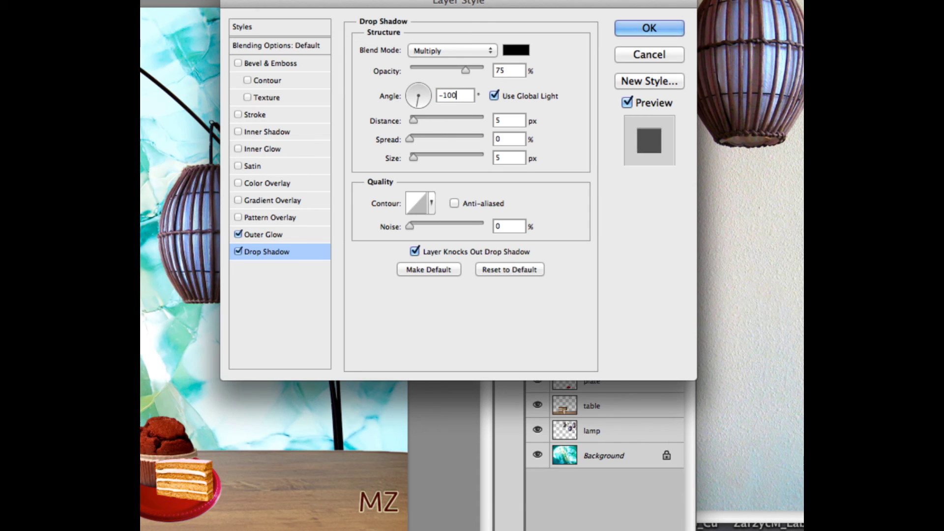
left_click(279, 235)
left_click(283, 248)
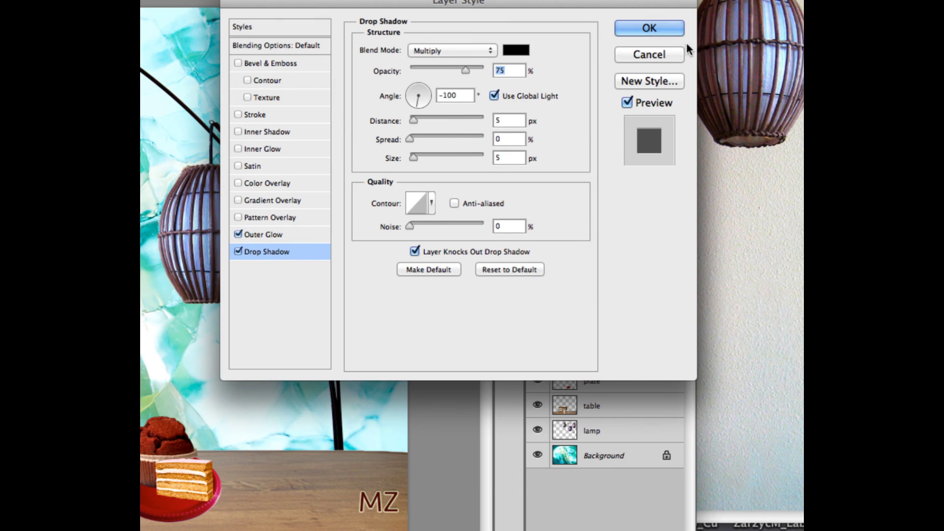
left_click(649, 27)
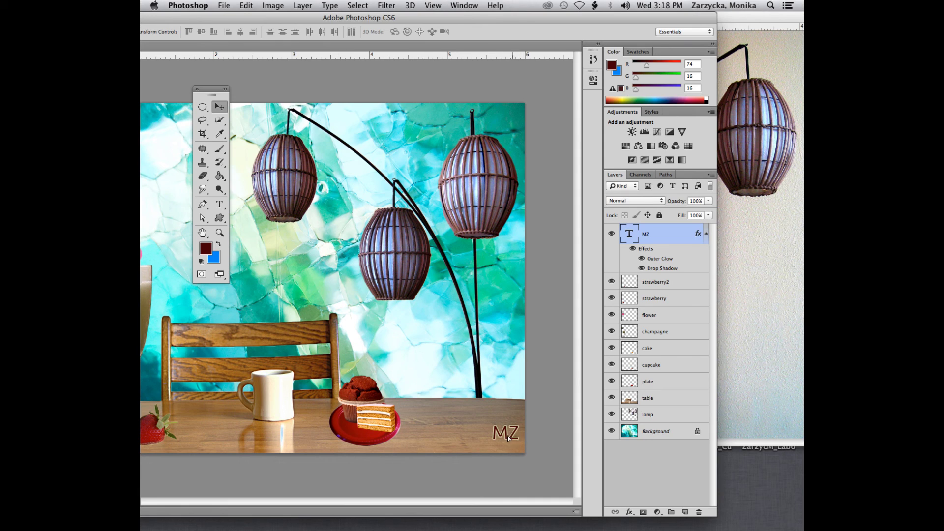
- Nudge the MZ initials slightly lower and begin saving the composite under a new name
left_click_drag(511, 435, 510, 441)
left_click(224, 6)
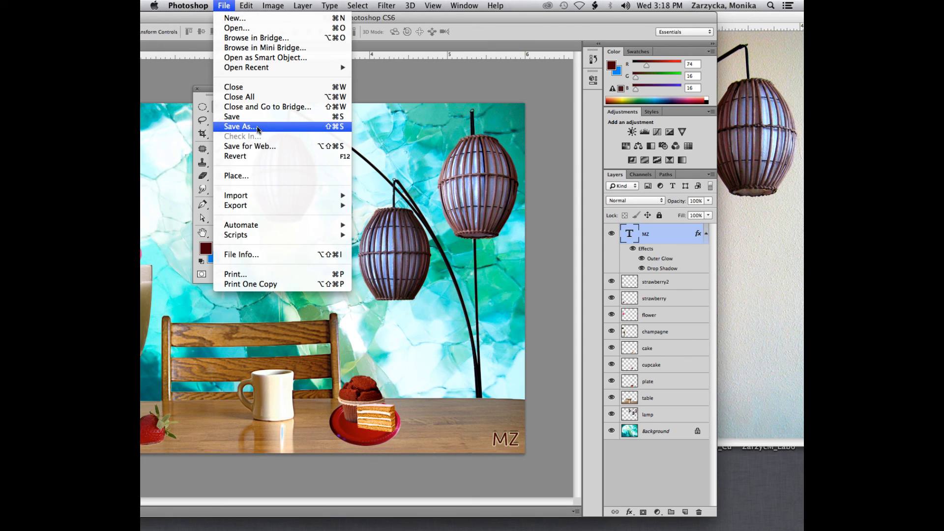
left_click(257, 129)
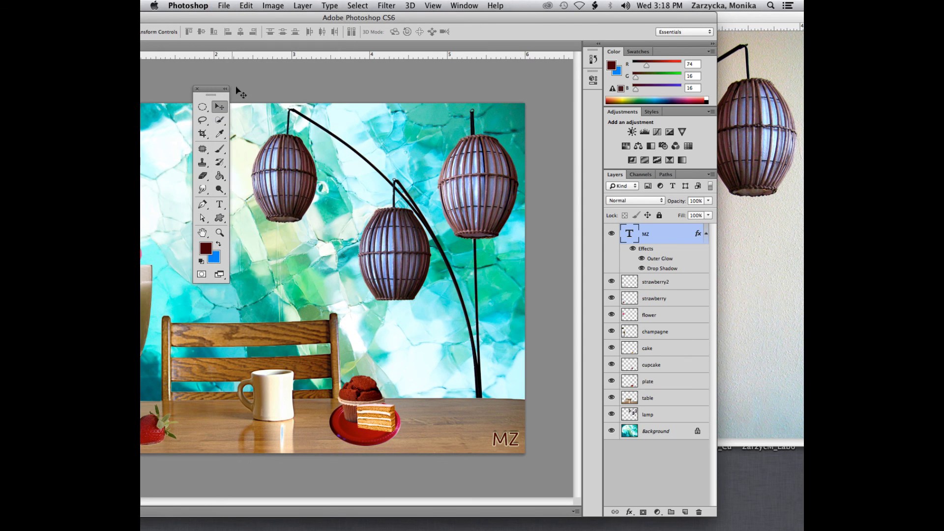